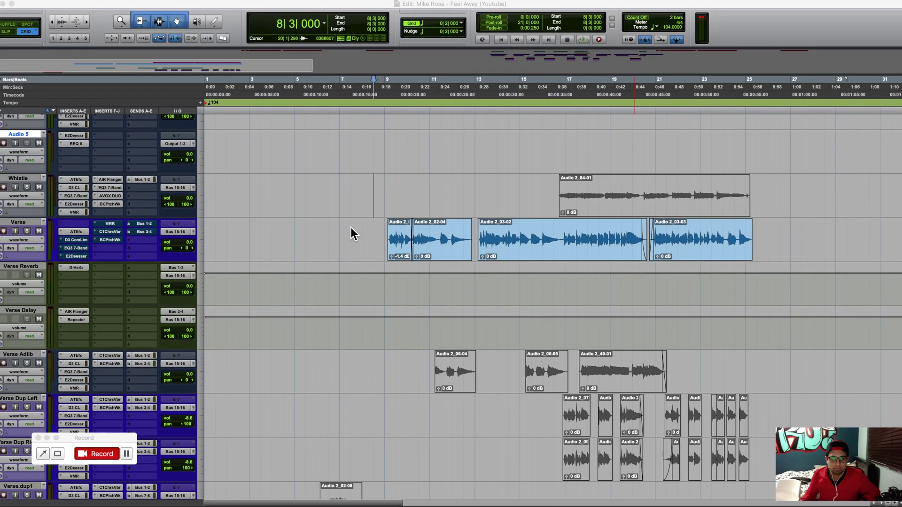
Audition the Verse vocal from bar 8 and inspect its ATEfx insert.
click(351, 228)
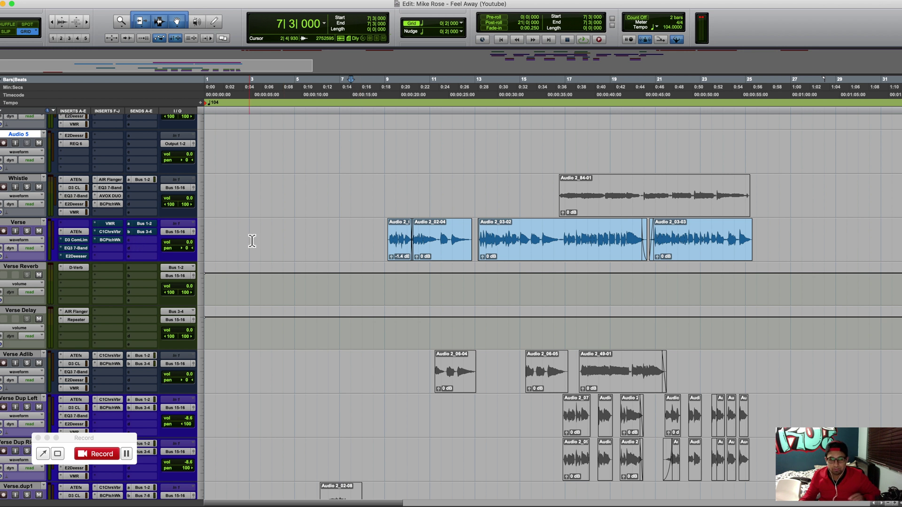
click(77, 232)
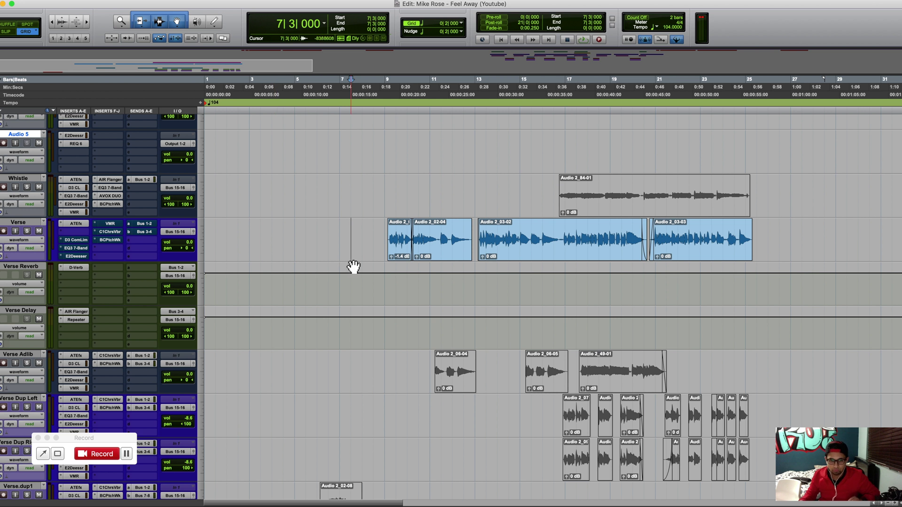
click(369, 235)
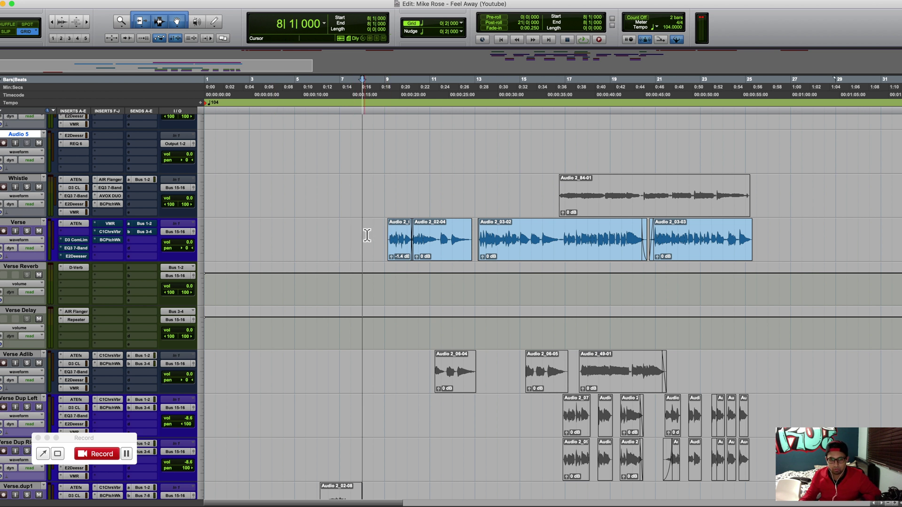
key(space)
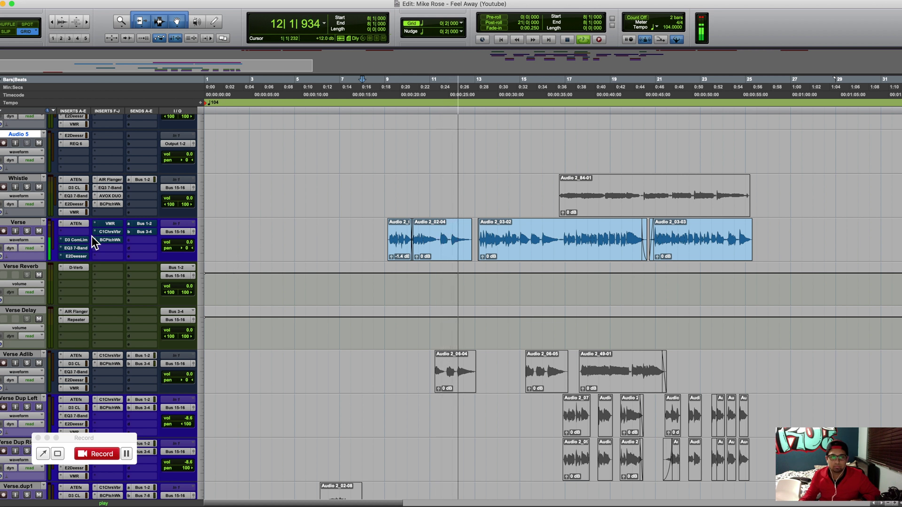
key(space)
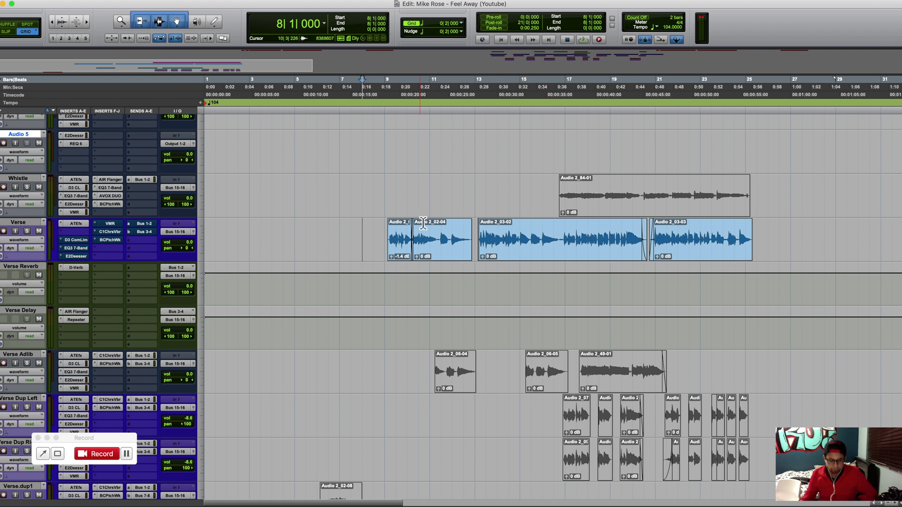
click(374, 225)
scroll(378, 229, right, 3)
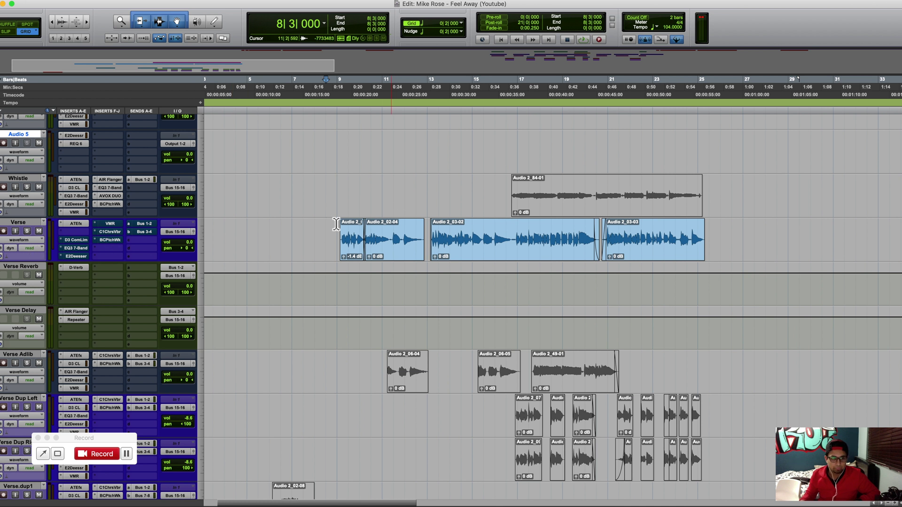
Solo Verse, play it from bar 8, and move ATEfx down to the second insert slot.
click(28, 231)
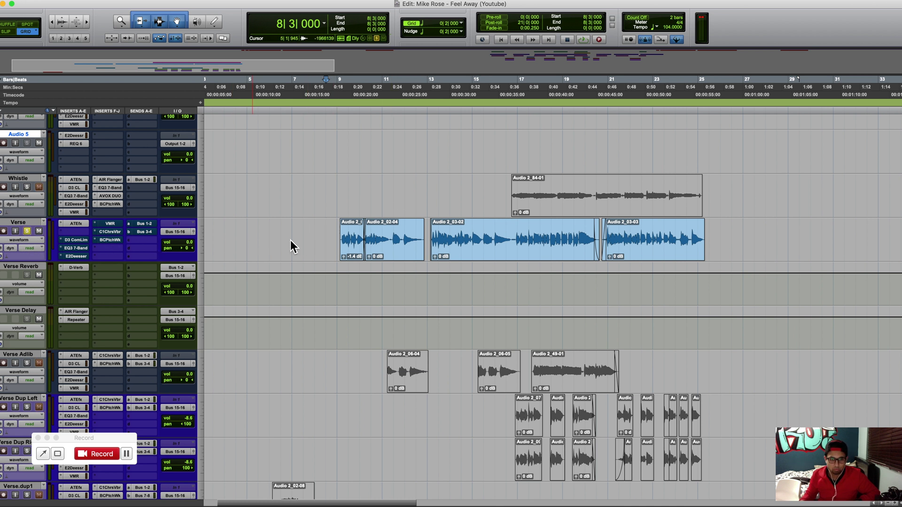
click(318, 190)
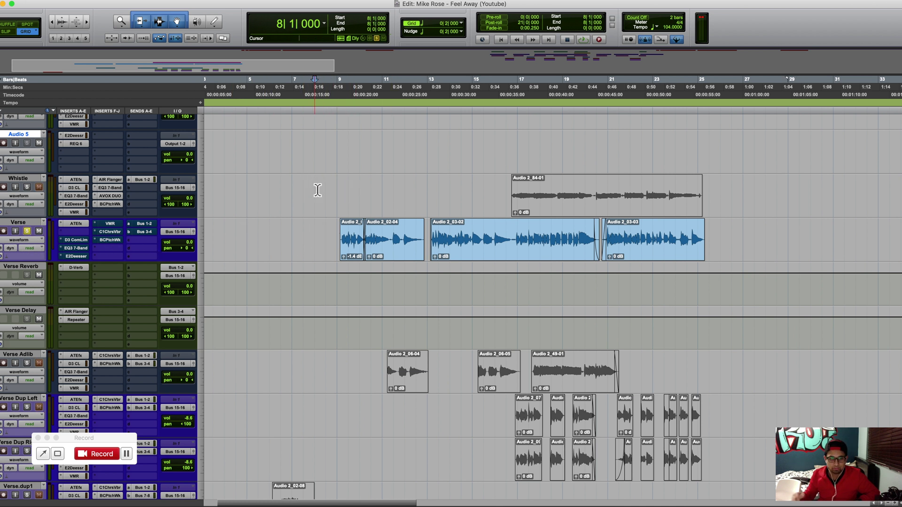
key(space)
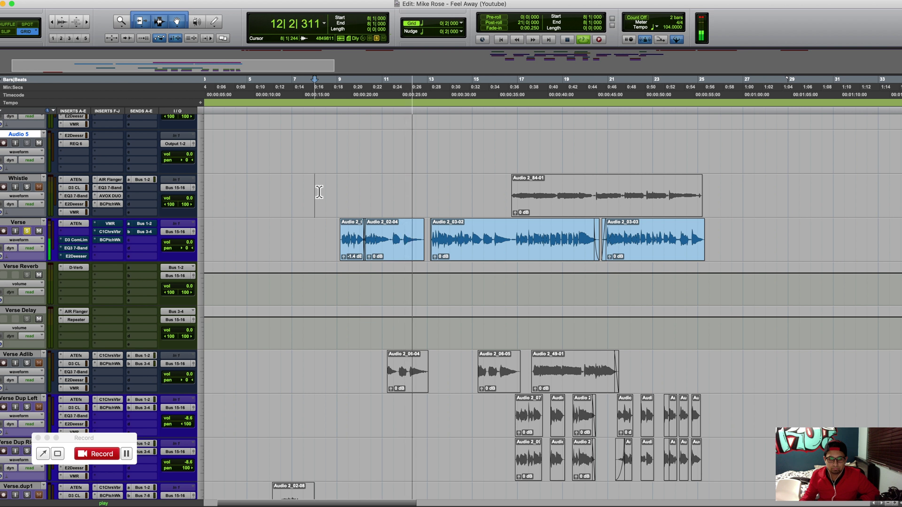
key(space)
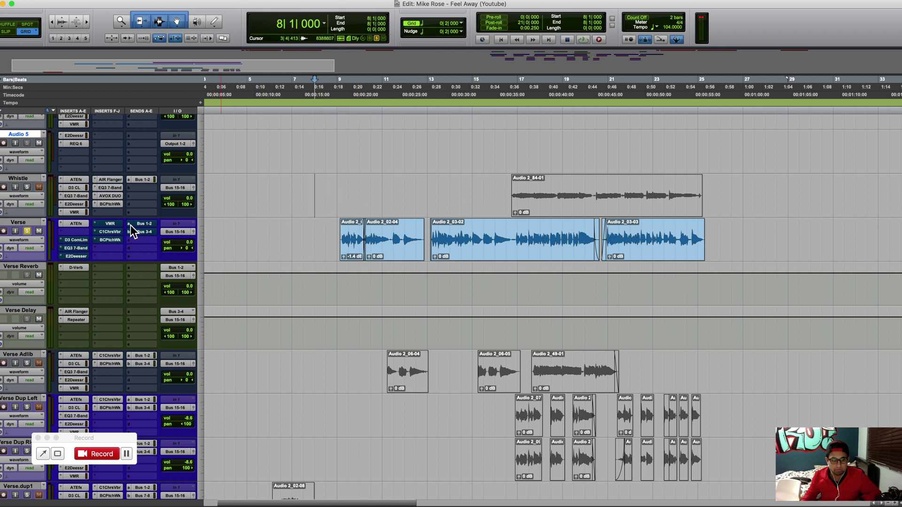
drag(80, 228, 82, 249)
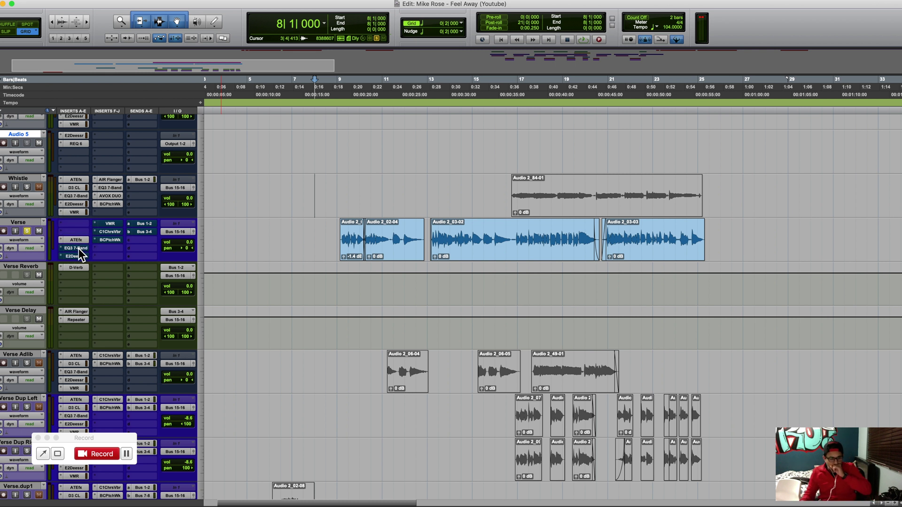
Browse the plug-in menu for Verse's empty first insert to reach the mono Dynamics list.
click(66, 227)
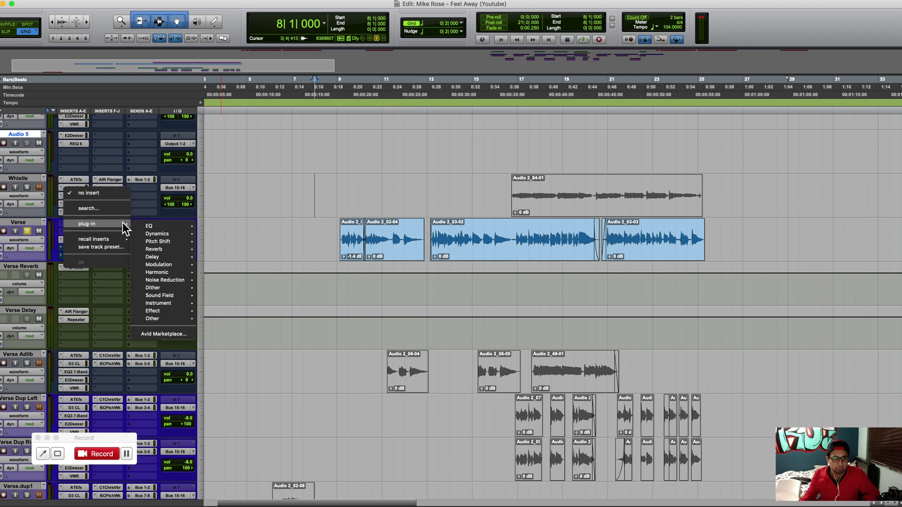
mouse_move(123, 224)
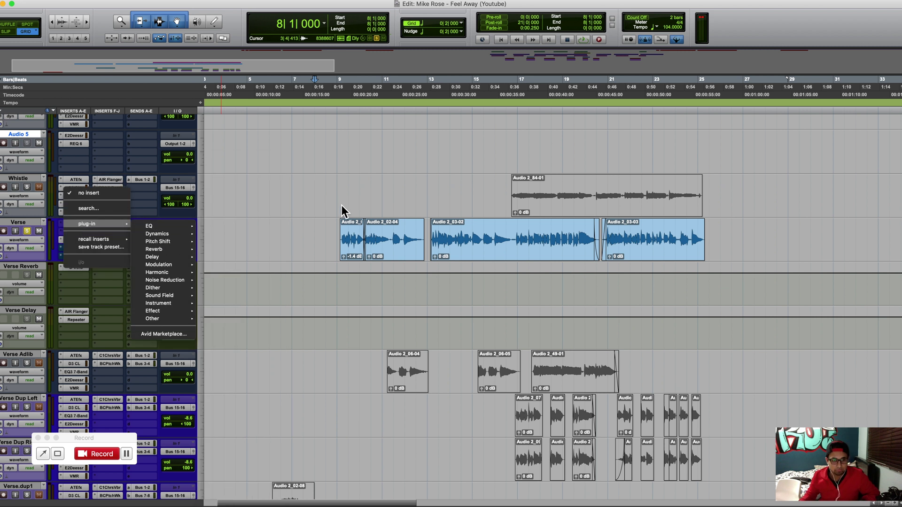
click(319, 202)
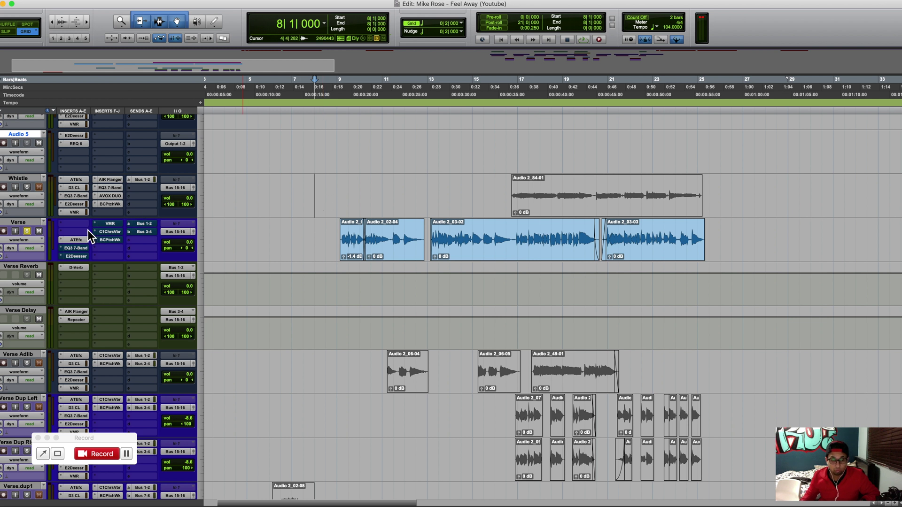
click(70, 228)
mouse_move(120, 224)
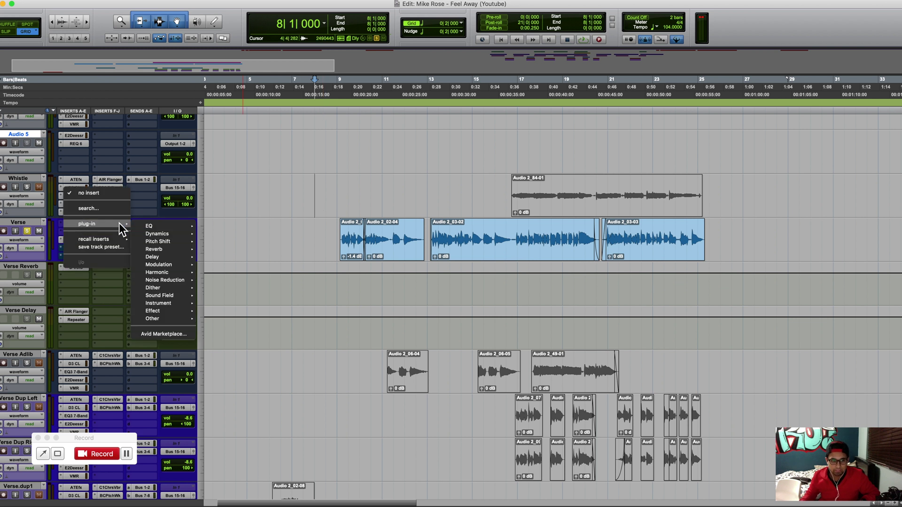
mouse_move(175, 236)
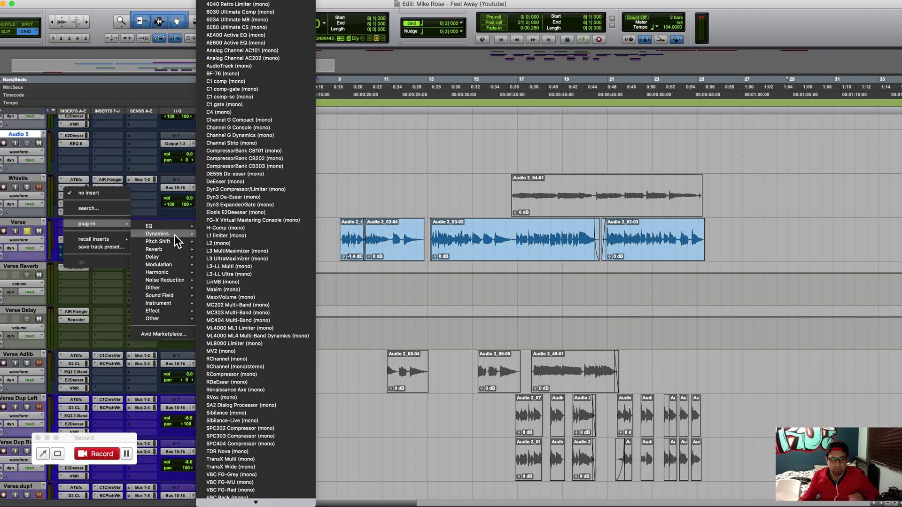
Add Eiosis E2Deesser (mono) to Verse's first insert and move its window aside.
click(270, 210)
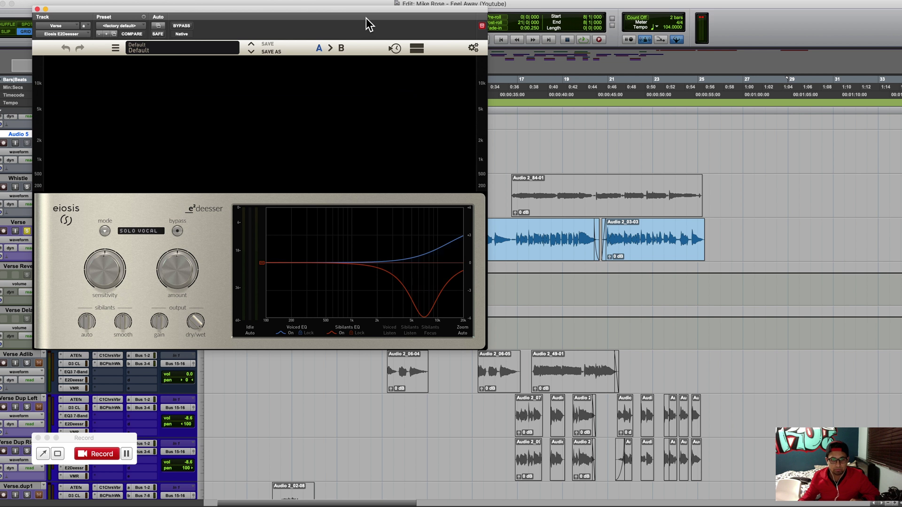
drag(375, 20, 703, 33)
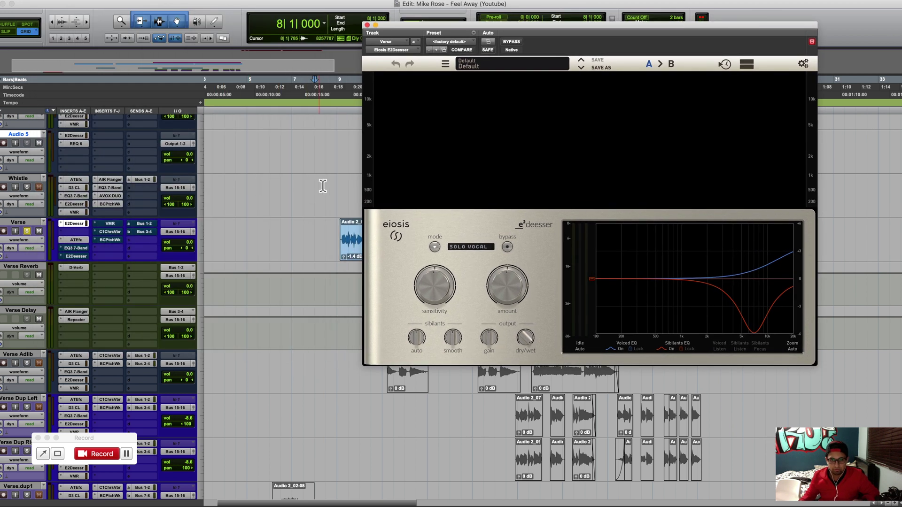
click(301, 189)
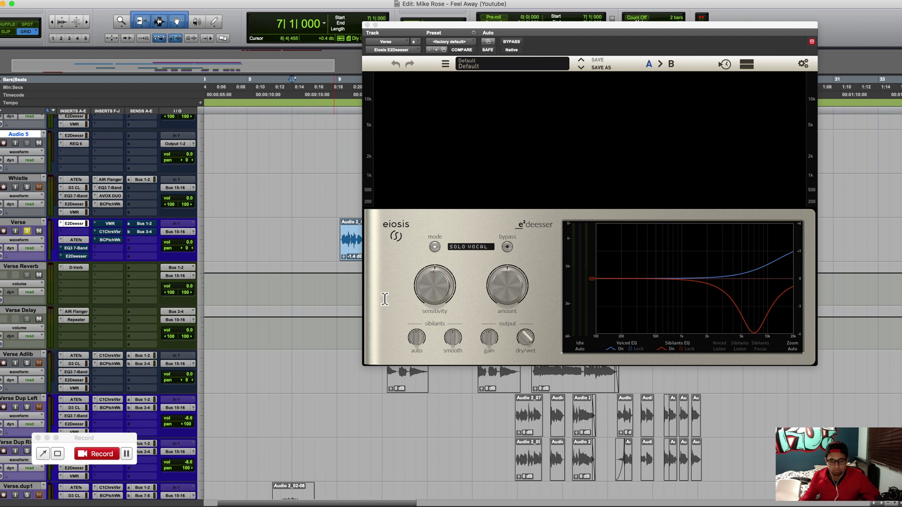
Play the verse from bar 8|3 and pull the de-esser's Voiced EQ curve down.
click(328, 186)
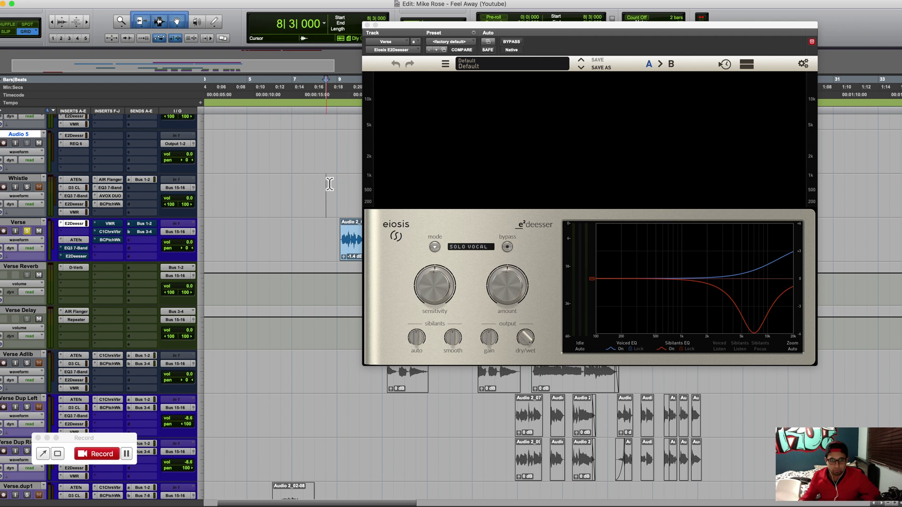
key(space)
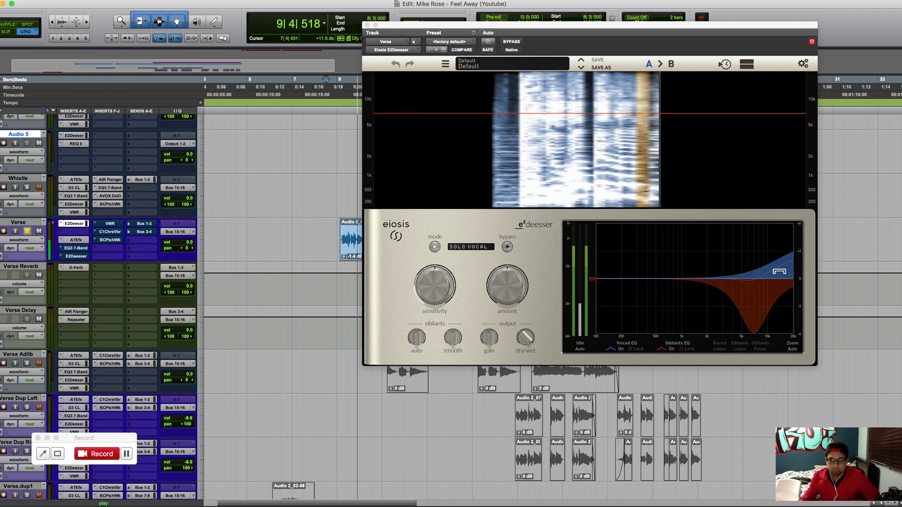
drag(791, 264, 785, 282)
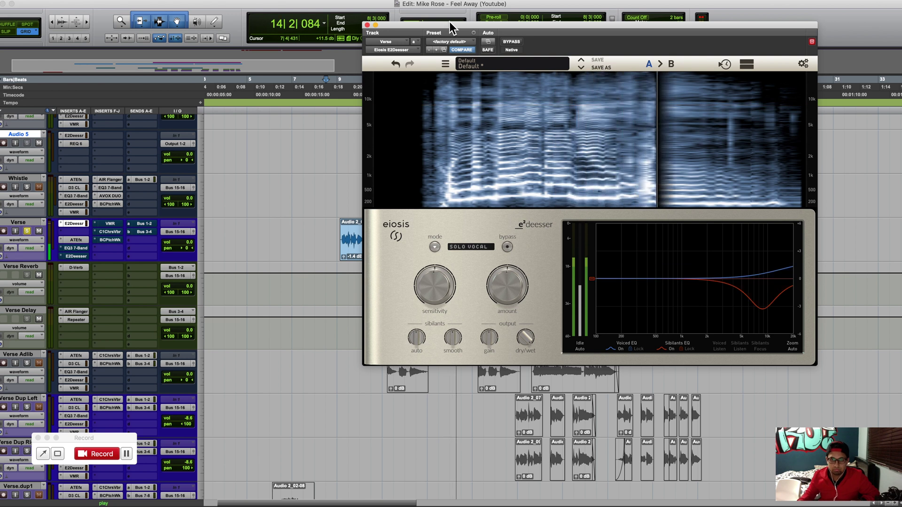
drag(459, 35, 460, 92)
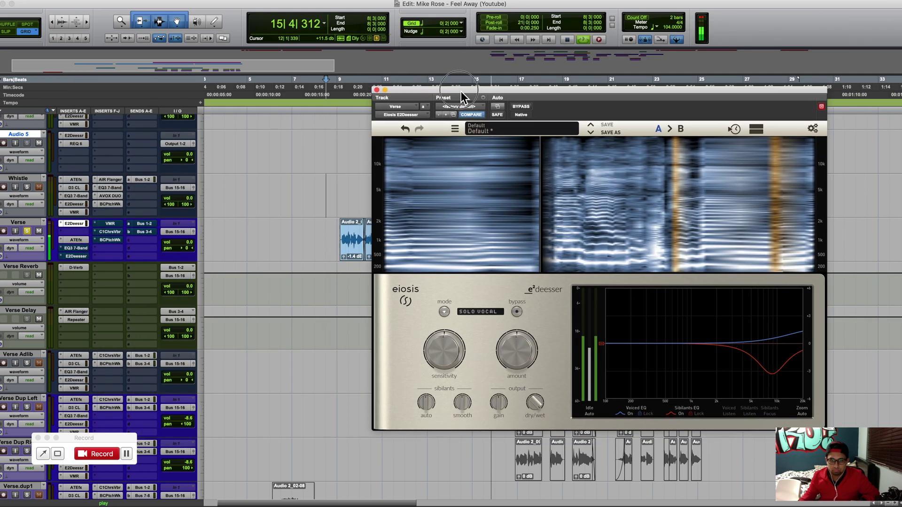
key(space)
Compare the verse with the de-esser bypassed and re-enabled, playing from bar 9.
click(318, 96)
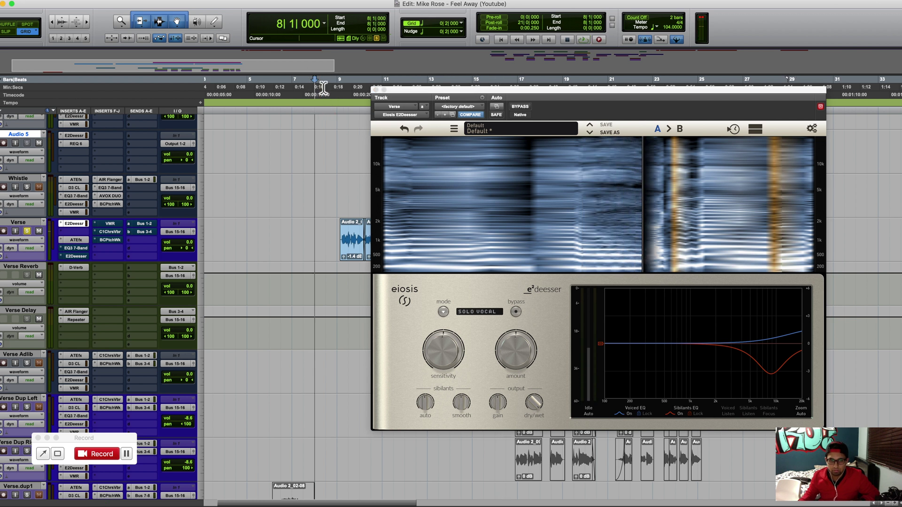
click(521, 106)
key(space)
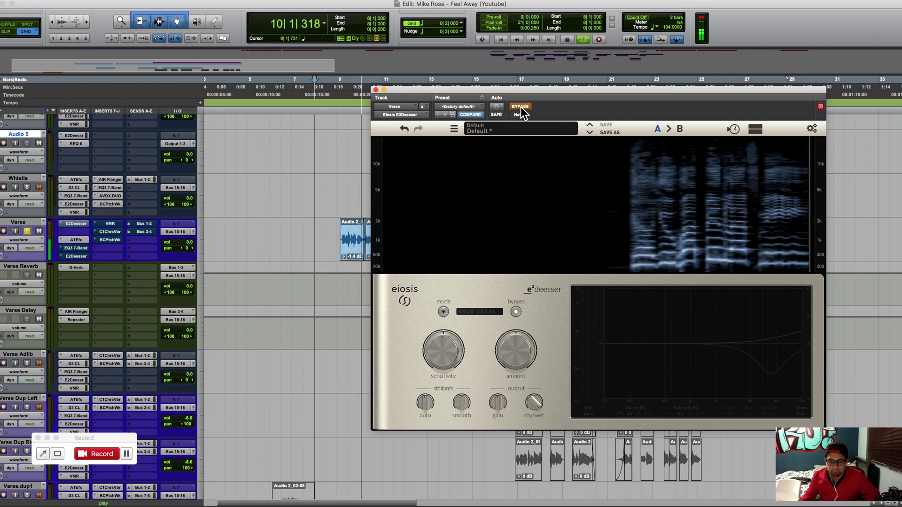
drag(516, 101, 579, 112)
key(space)
click(360, 137)
click(342, 145)
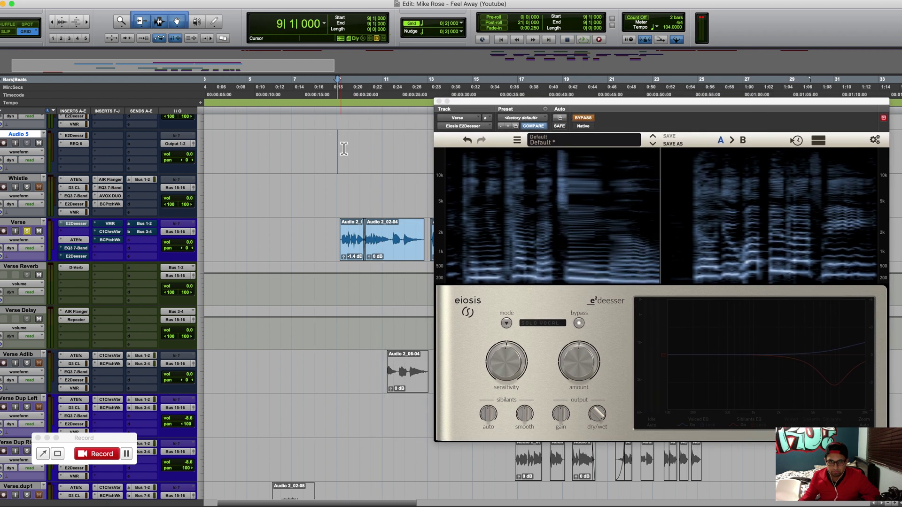
key(space)
click(583, 118)
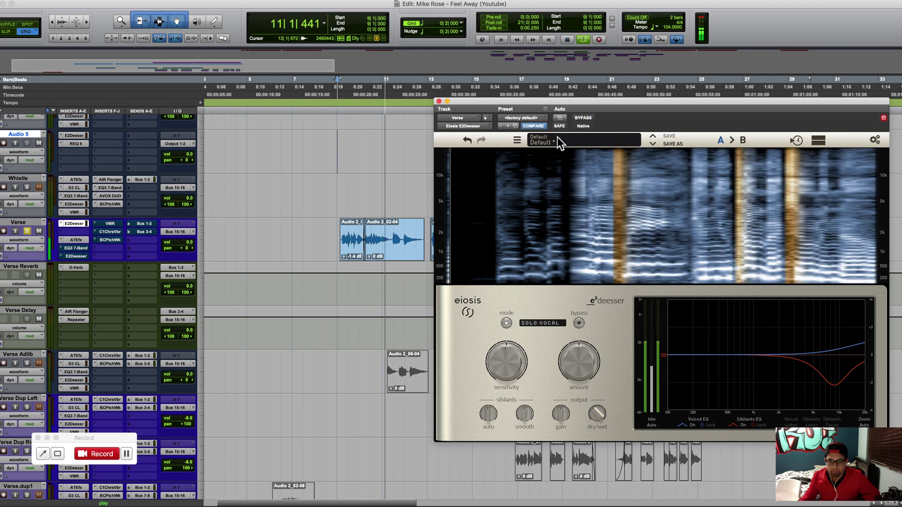
key(space)
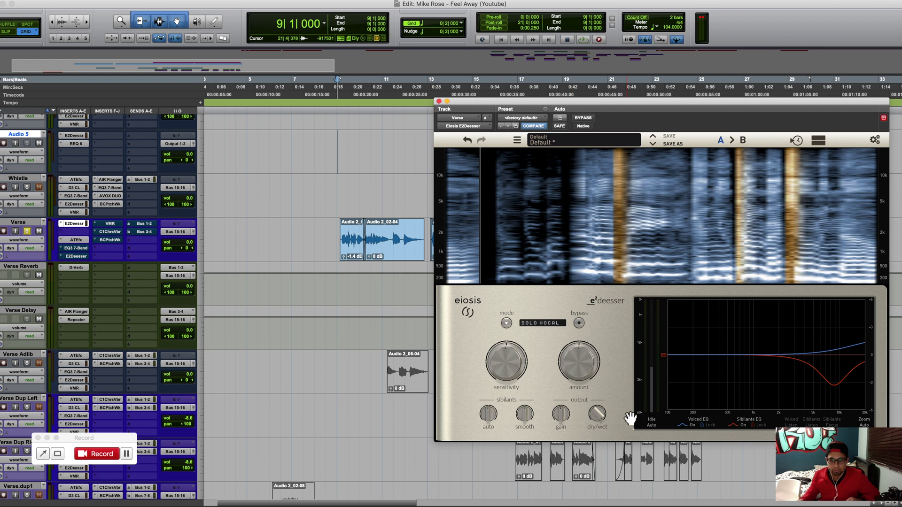
Lower the de-esser's dry/wet mix to 94.8%.
drag(600, 415, 602, 417)
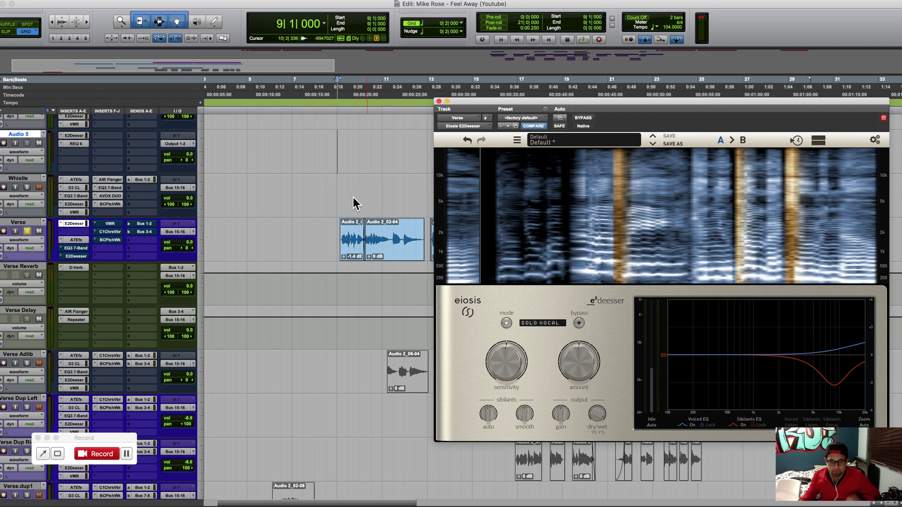
key(space)
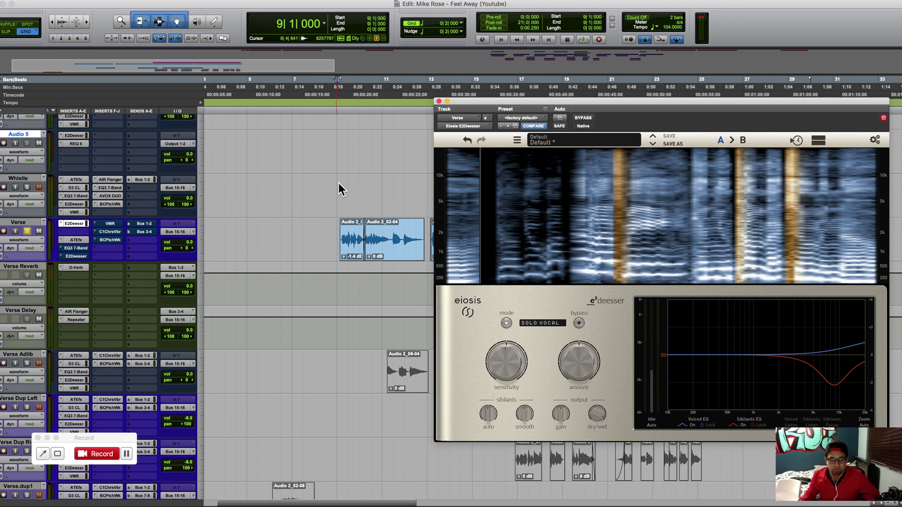
click(78, 233)
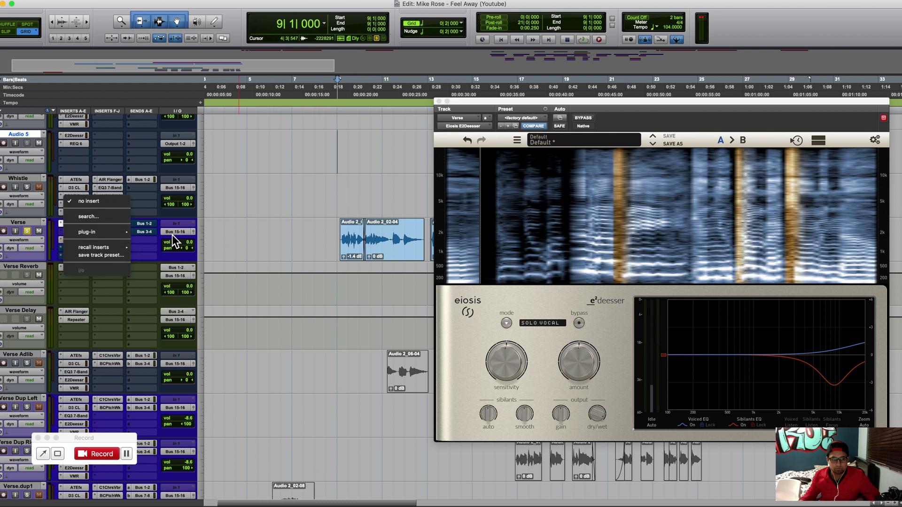
Insert REQ 6 (mono) on Verse and enable band 1 as a low-cut.
mouse_move(101, 232)
mouse_move(168, 237)
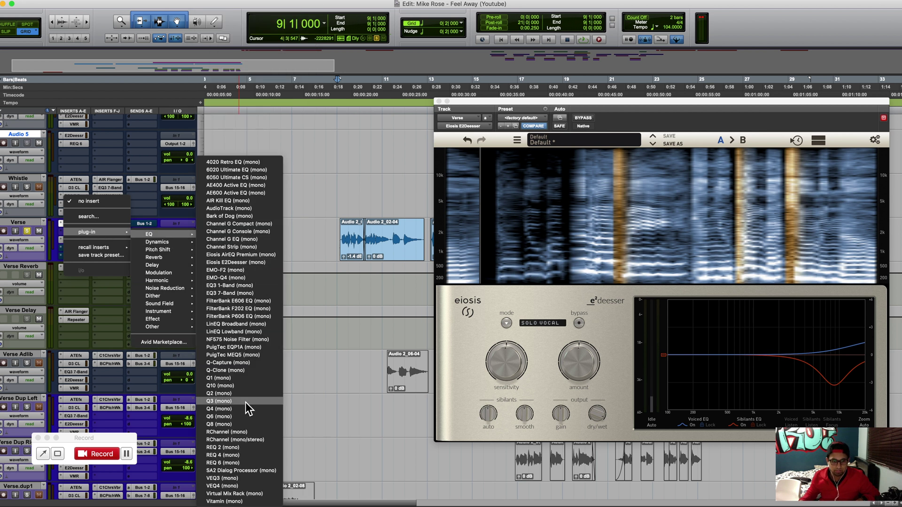
click(232, 464)
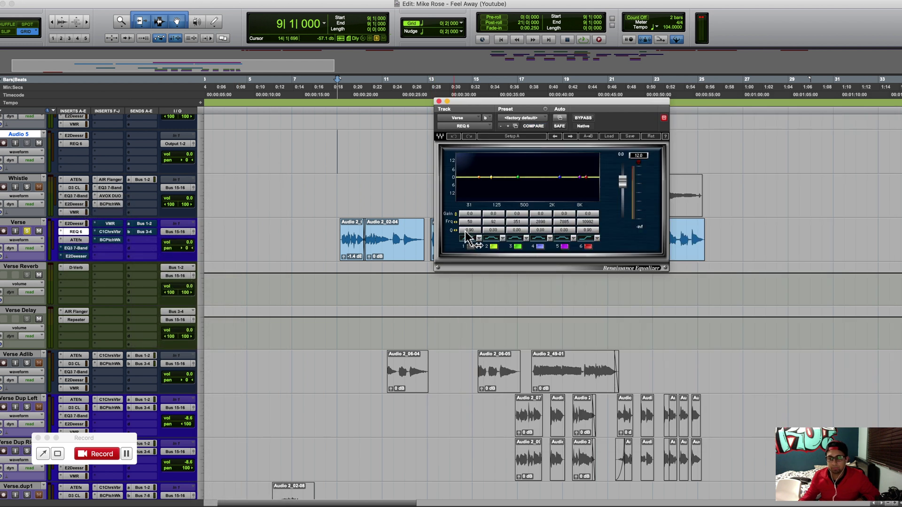
click(470, 246)
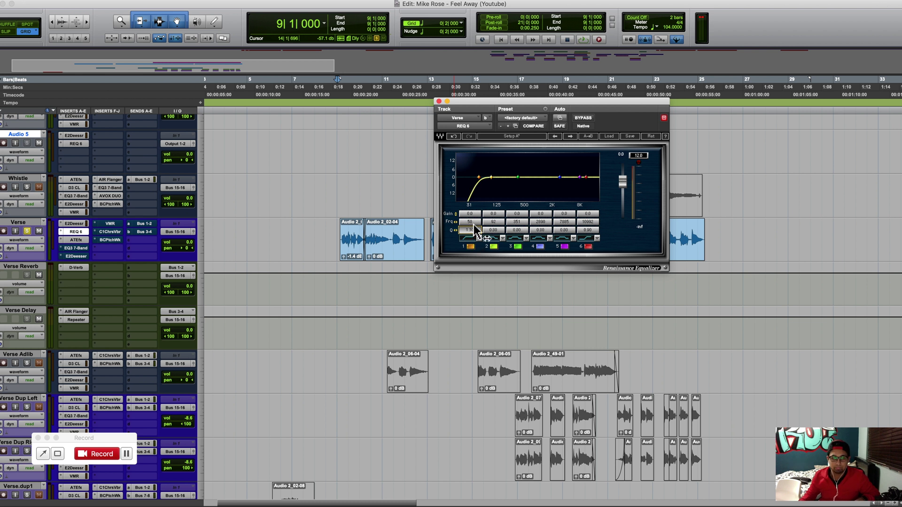
Set the low-cut to about 52 Hz with Q 1.09 and play the vocal to check it.
click(320, 194)
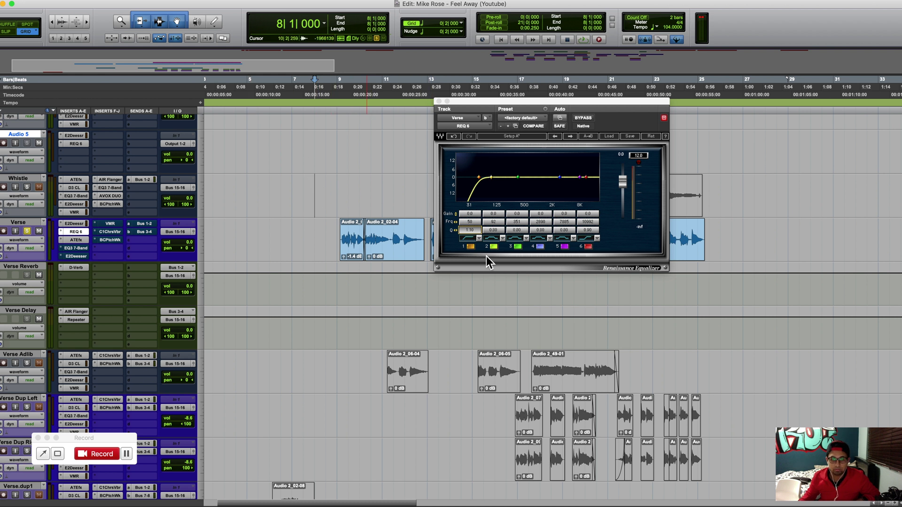
click(345, 194)
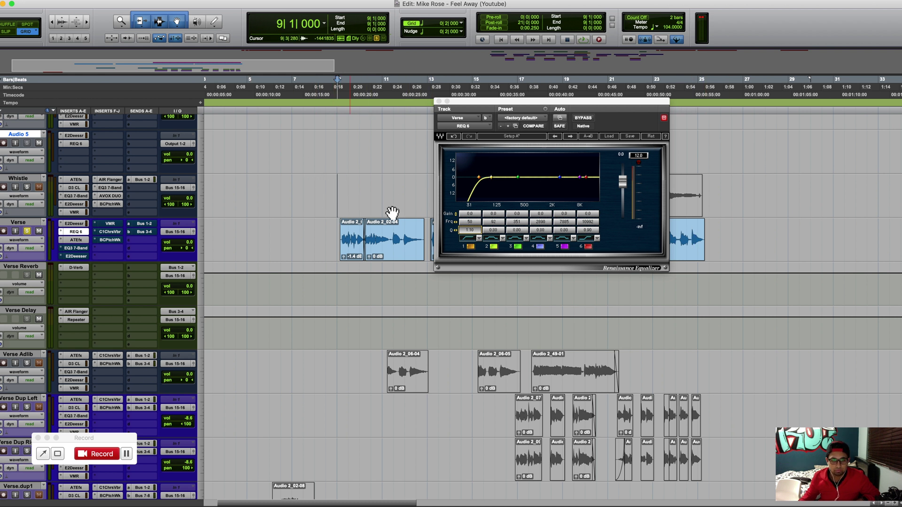
click(476, 223)
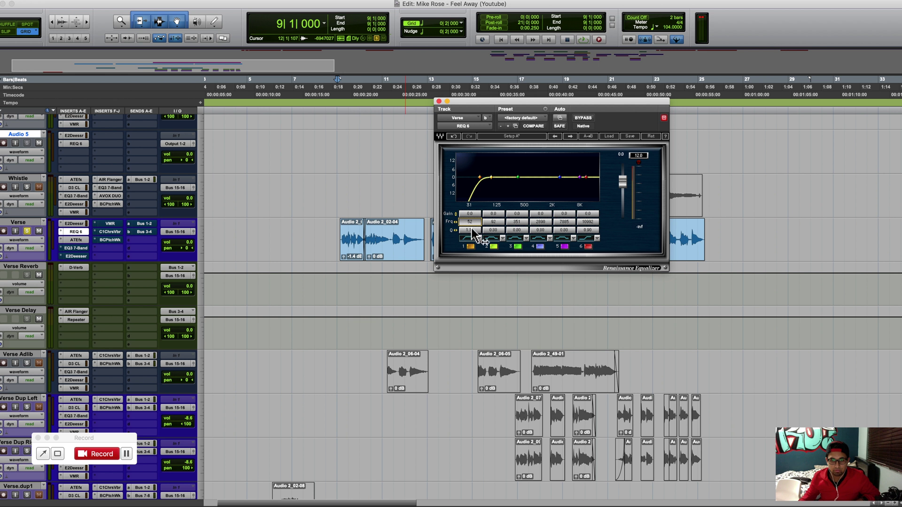
click(471, 229)
click(303, 194)
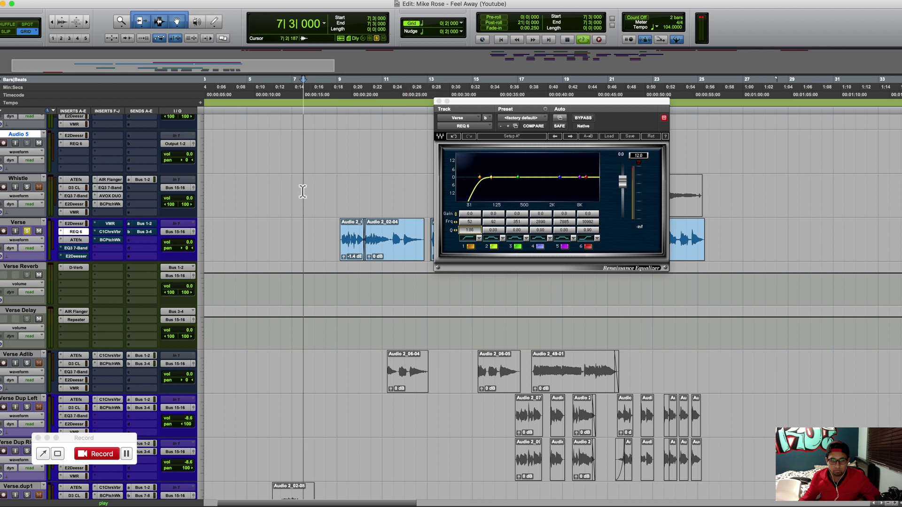
key(space)
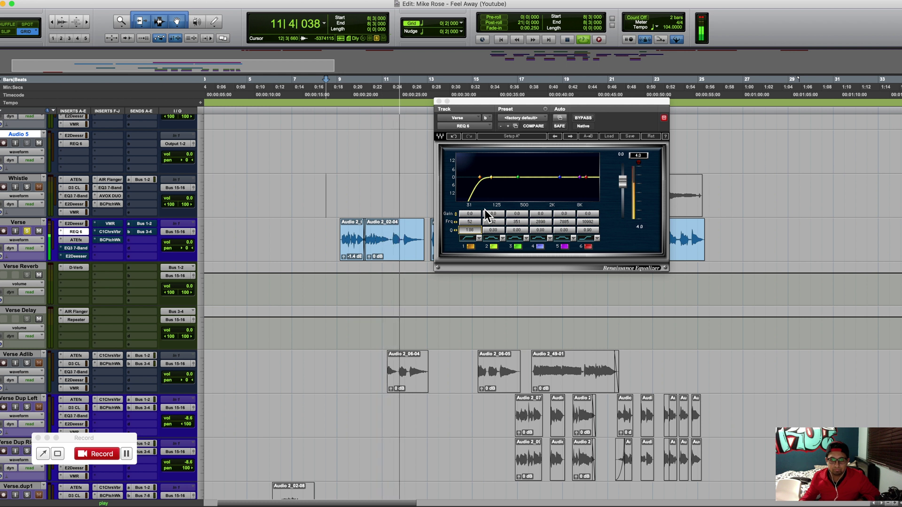
key(space)
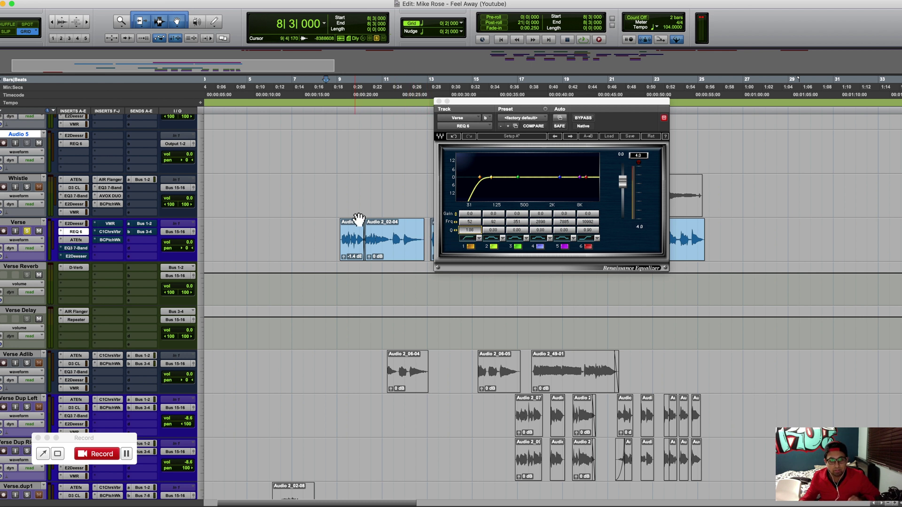
click(337, 196)
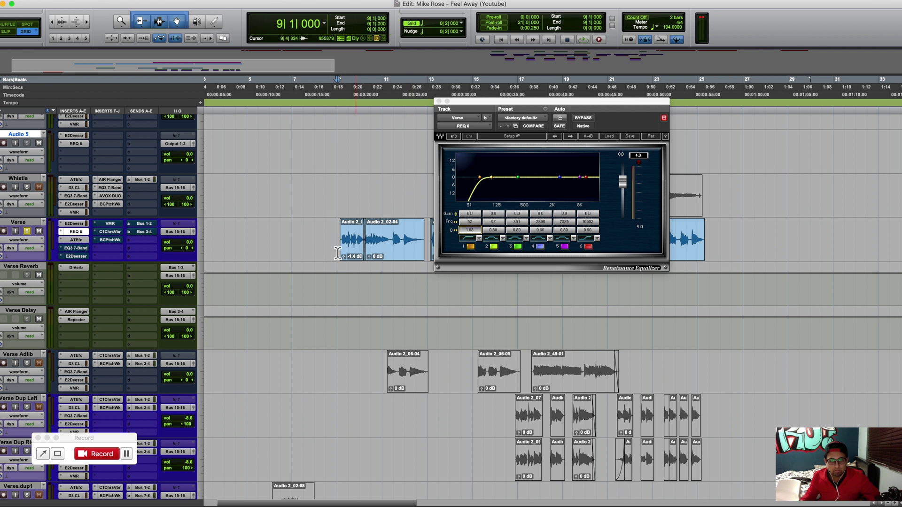
Remove the EQ3 7-Band and the duplicate E2Deesser inserts from Verse.
click(63, 250)
key(Escape)
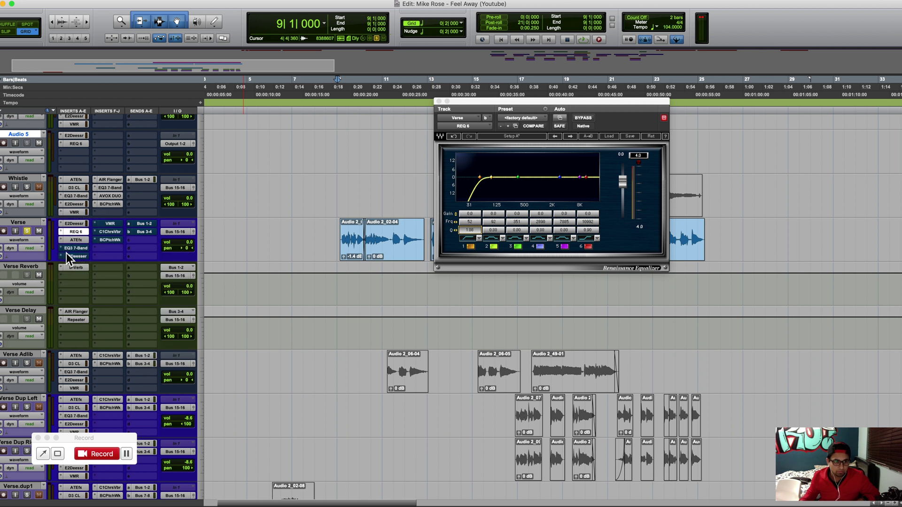
click(64, 250)
click(72, 241)
drag(63, 258, 82, 227)
Clear the remaining unwanted Verse inserts and bring up the Verse output bus list.
click(97, 225)
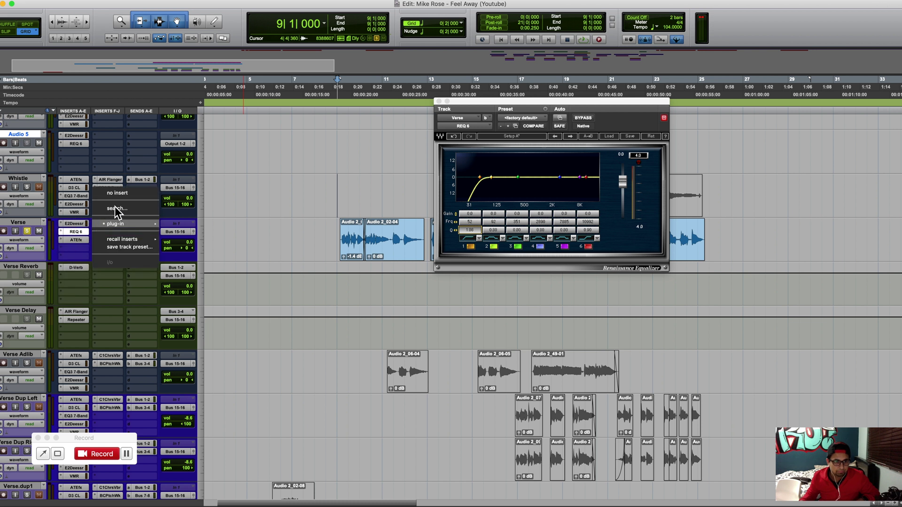
key(Escape)
click(98, 232)
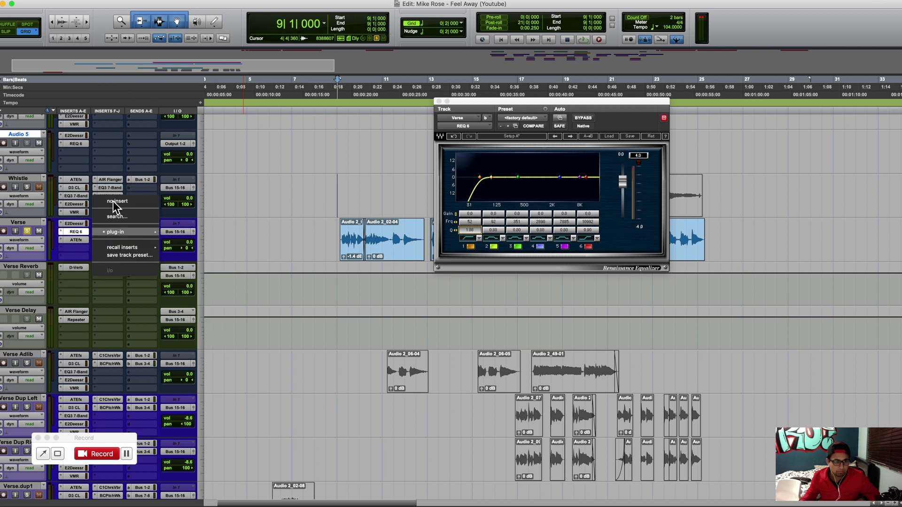
key(Escape)
click(98, 242)
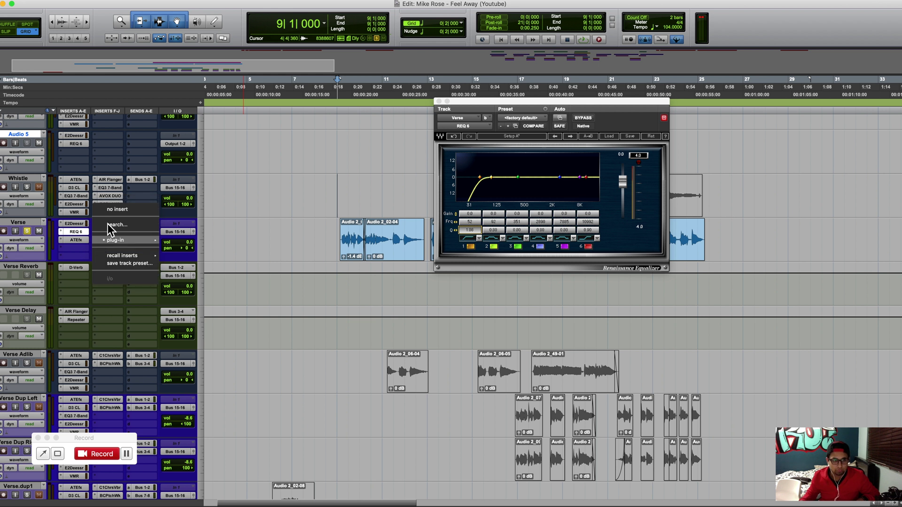
key(Escape)
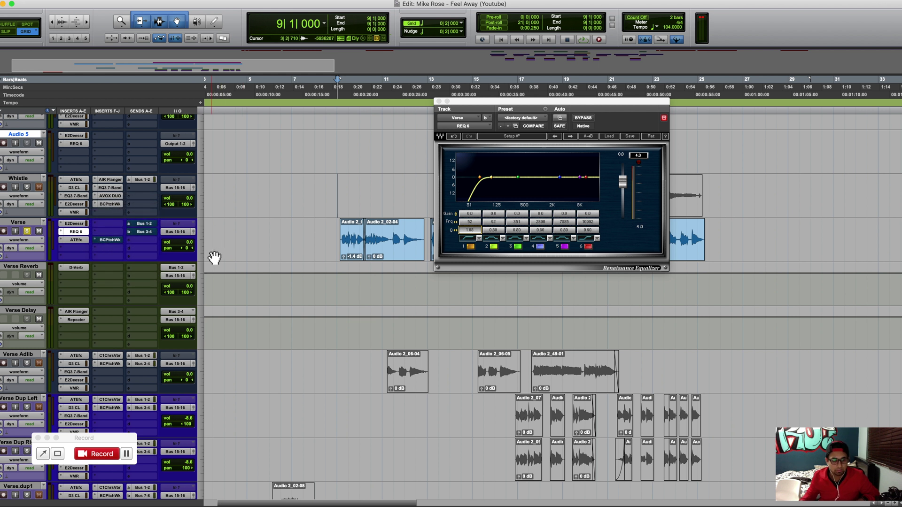
click(179, 233)
mouse_move(199, 240)
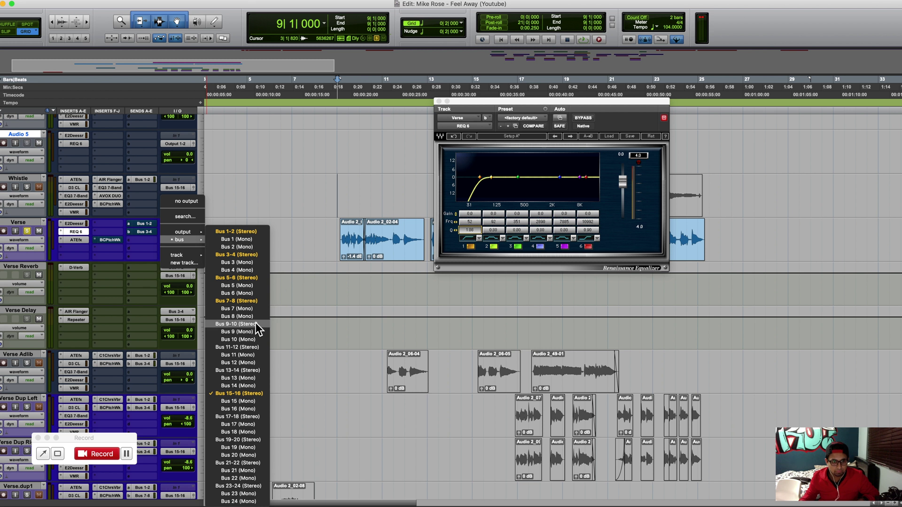
Route the Verse output to Bus 9 and create a new mono Aux Input track.
click(278, 258)
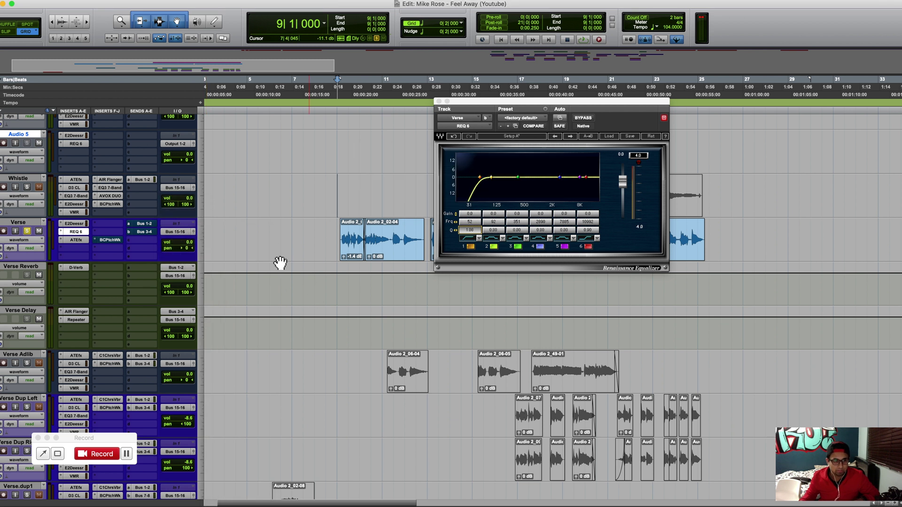
click(293, 230)
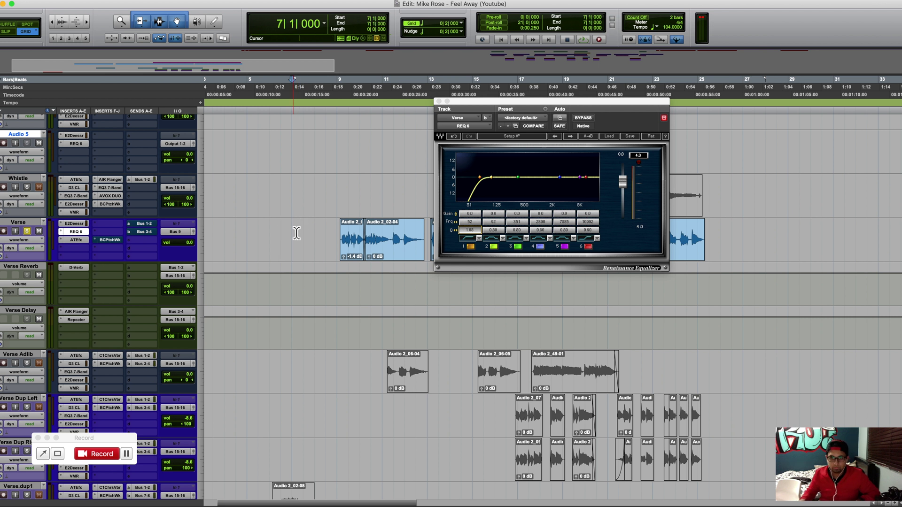
key(super+shift+n)
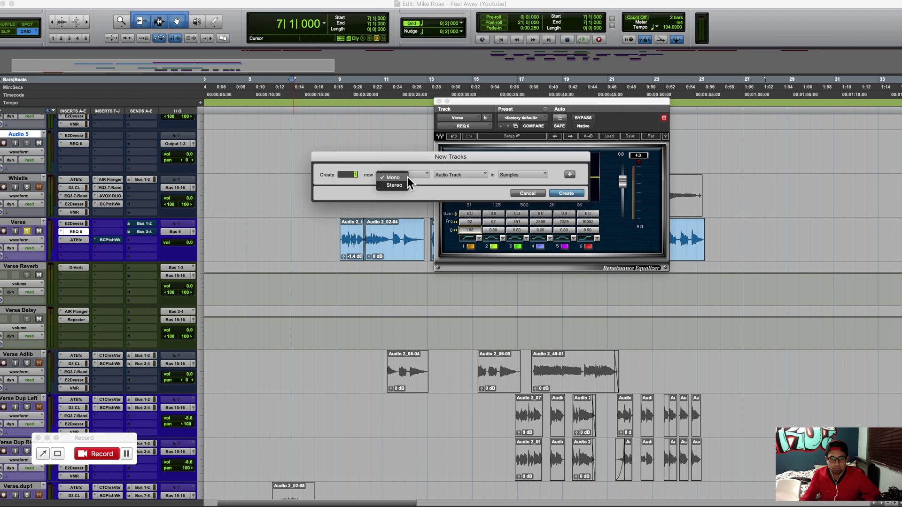
click(407, 177)
click(473, 176)
click(466, 185)
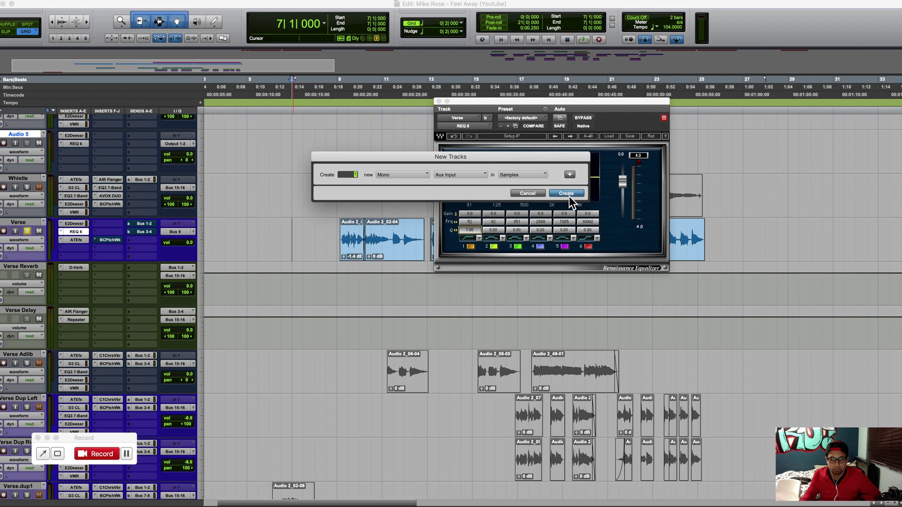
click(570, 194)
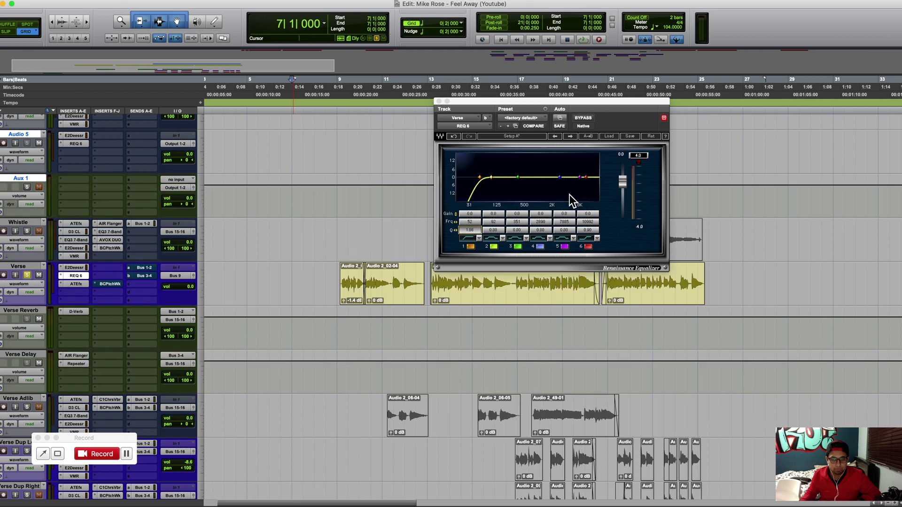
Move the aux track above Verse and rename it 'Vocal Mix'.
drag(36, 214, 33, 263)
double_click(32, 224)
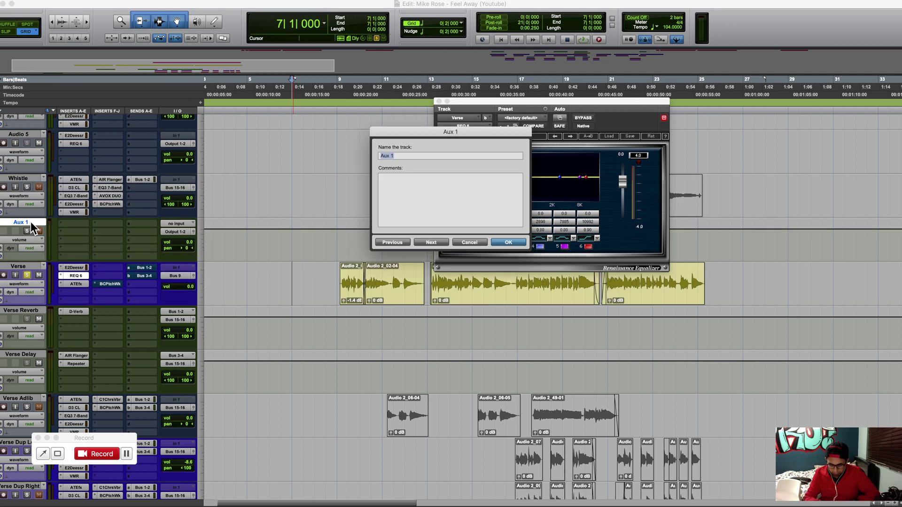
text(Vocal Mi)
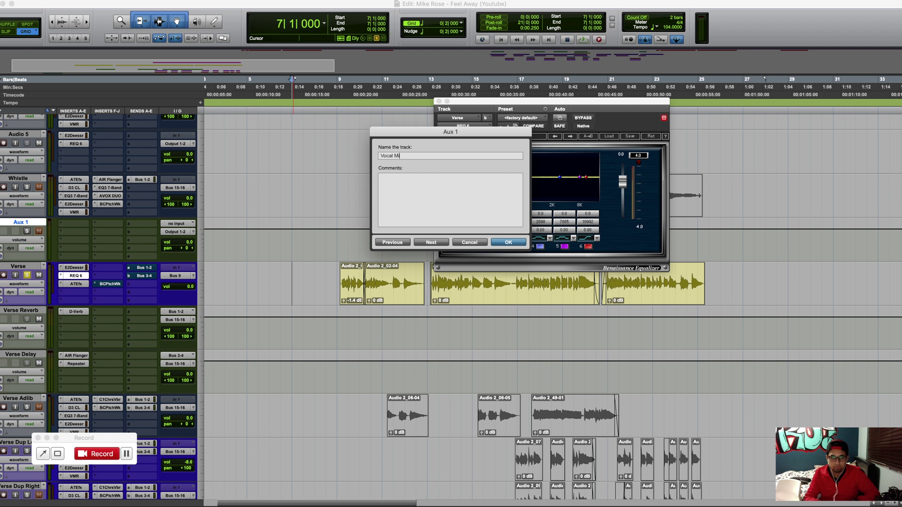
text(x)
key(Return)
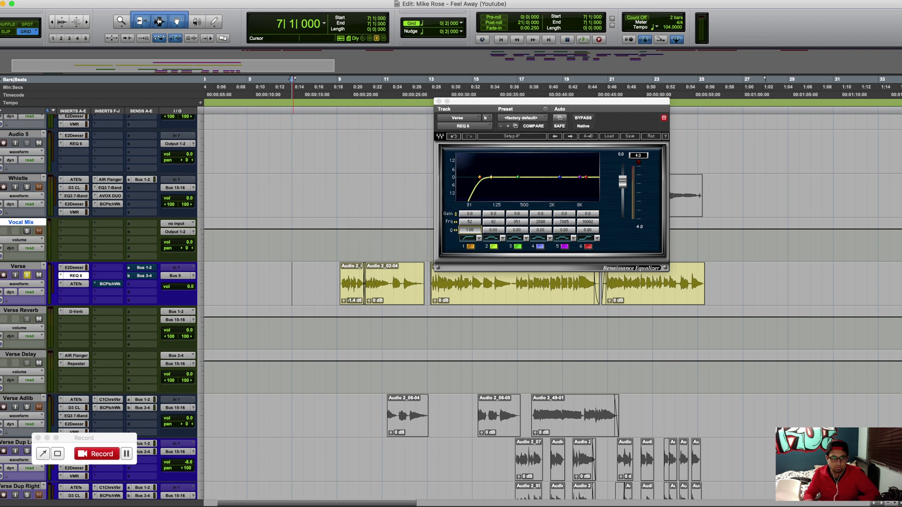
Feed Vocal Mix from Bus 9 and play from bar 8 to hear the vocal through it.
click(178, 224)
mouse_move(180, 224)
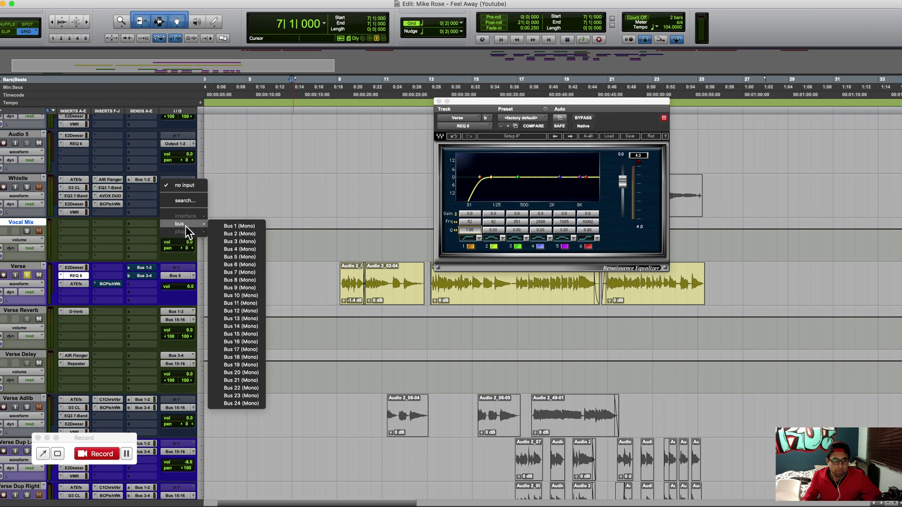
click(265, 289)
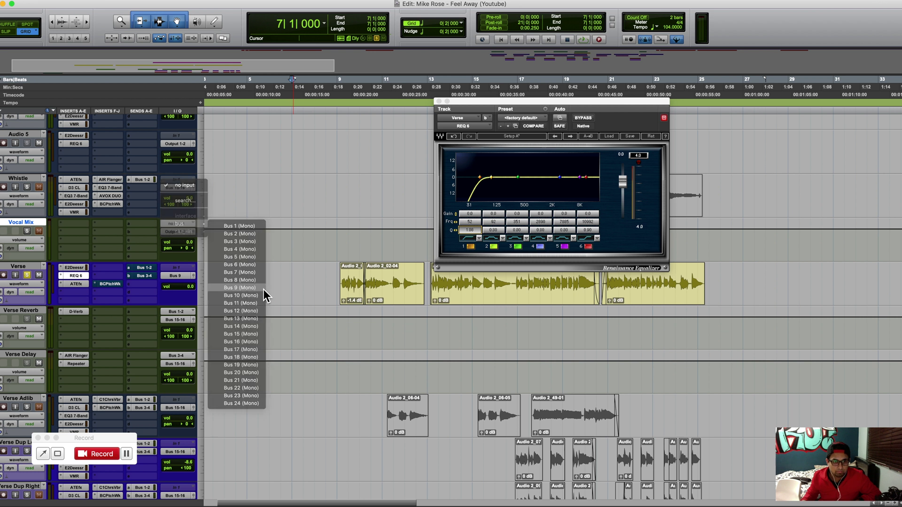
click(333, 277)
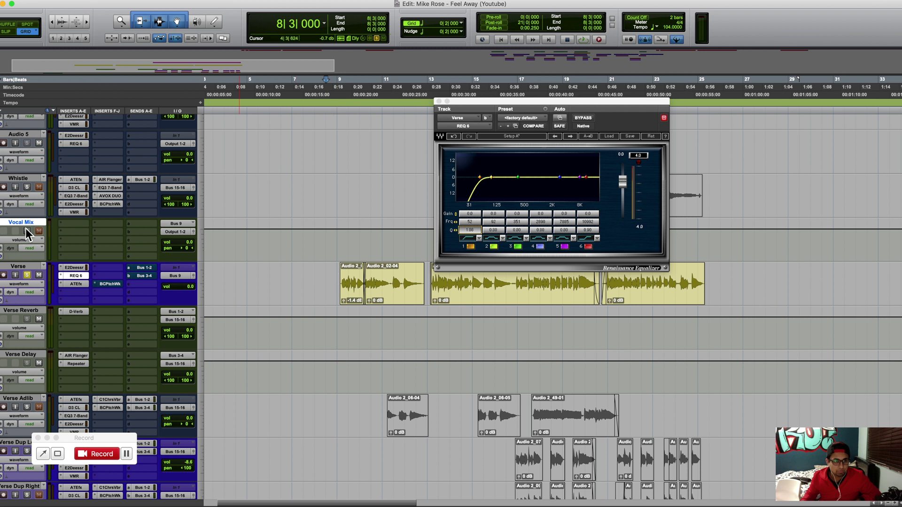
key(space)
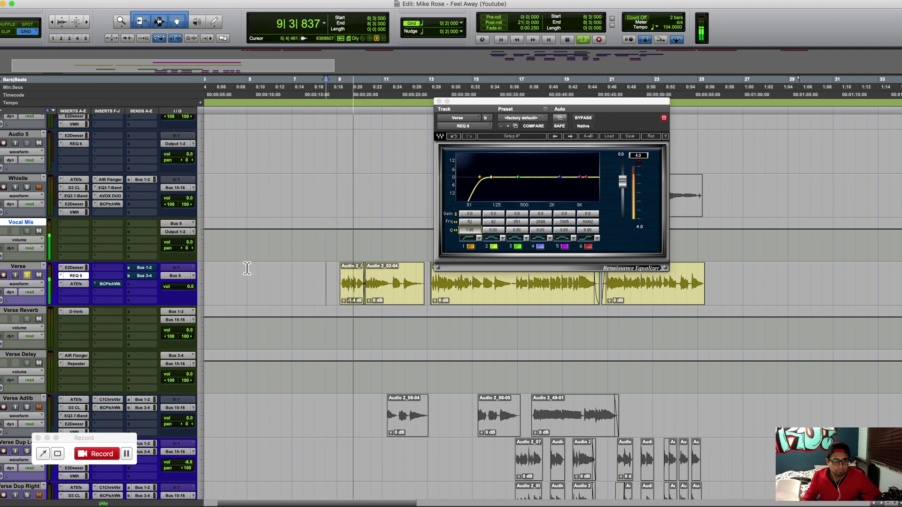
click(66, 226)
click(300, 266)
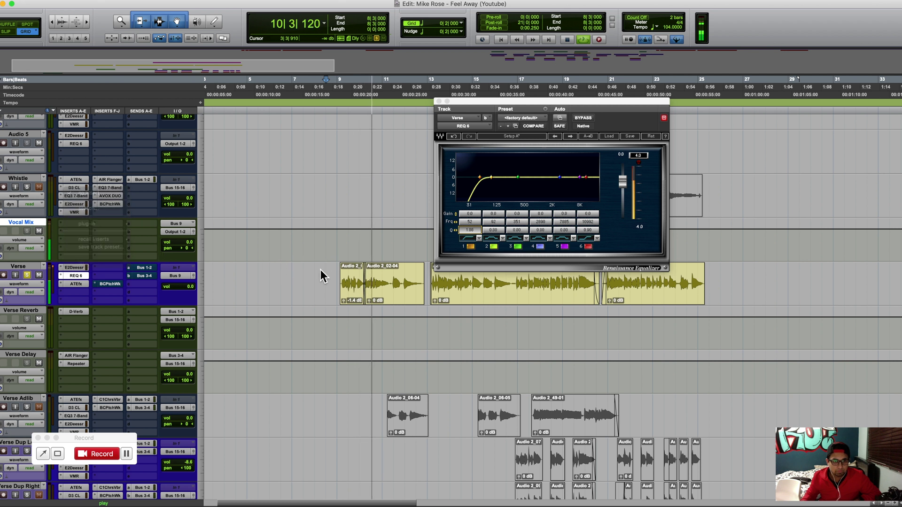
key(space)
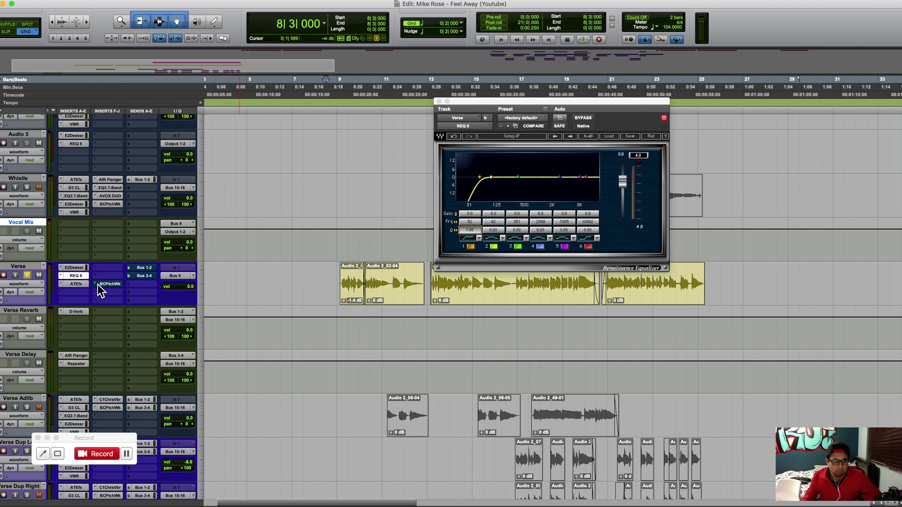
Remove BCPtchWk from Verse and add RCompressor (mono) to Vocal Mix's first insert.
click(107, 269)
click(109, 254)
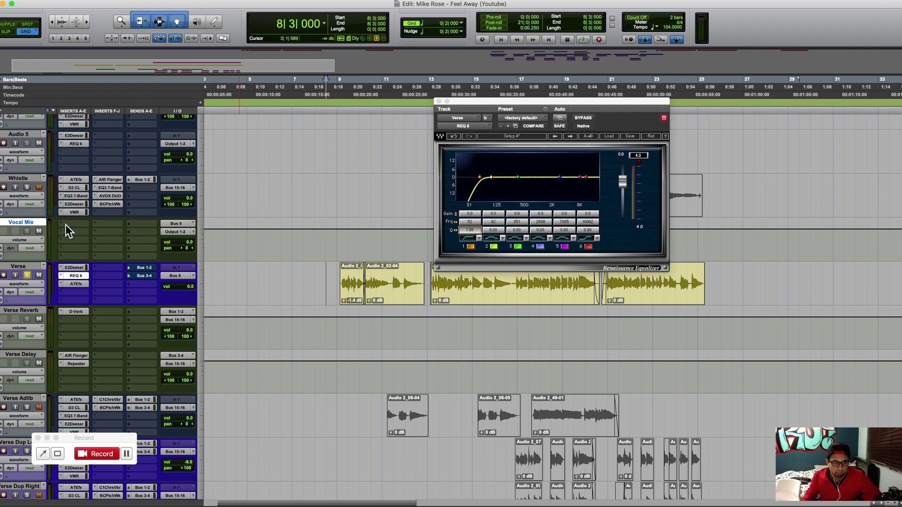
click(90, 227)
mouse_move(90, 225)
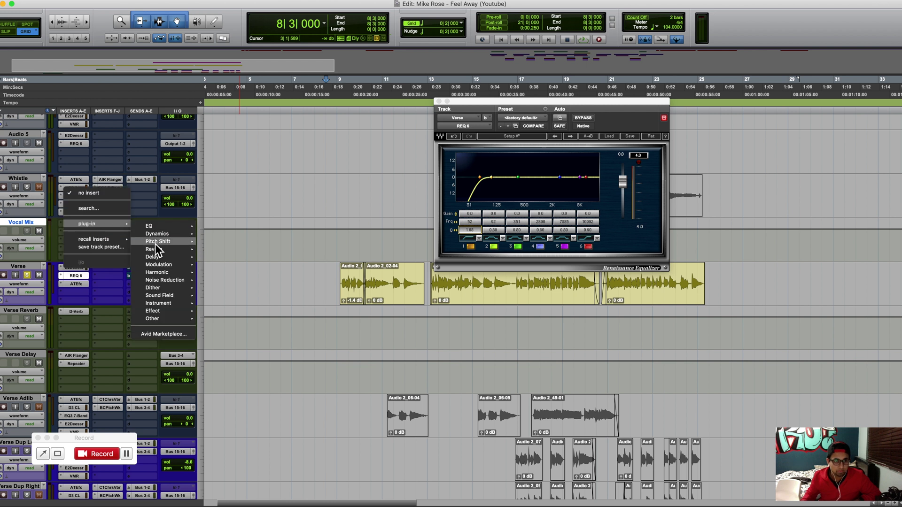
mouse_move(160, 237)
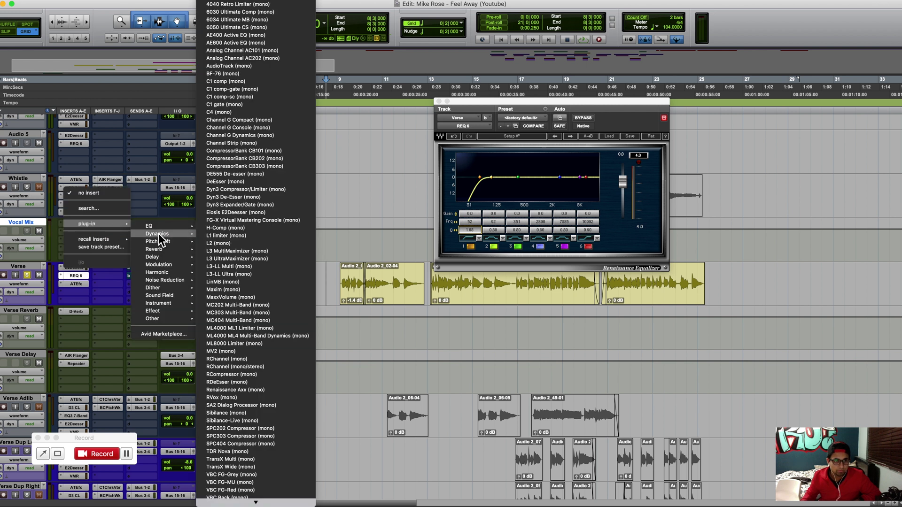
click(269, 375)
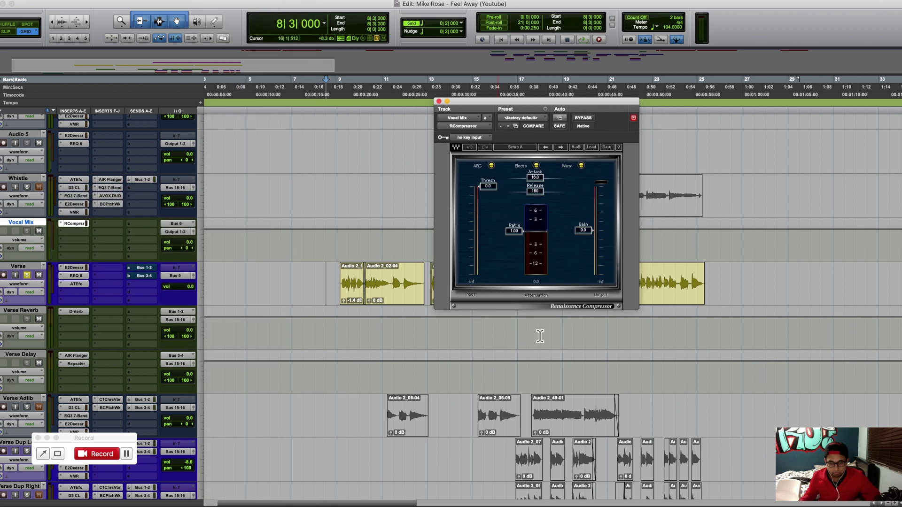
Loop bars 8–13 and set the compressor threshold to -6.9, attack near 2.25, ratio 2.39.
drag(488, 189, 486, 205)
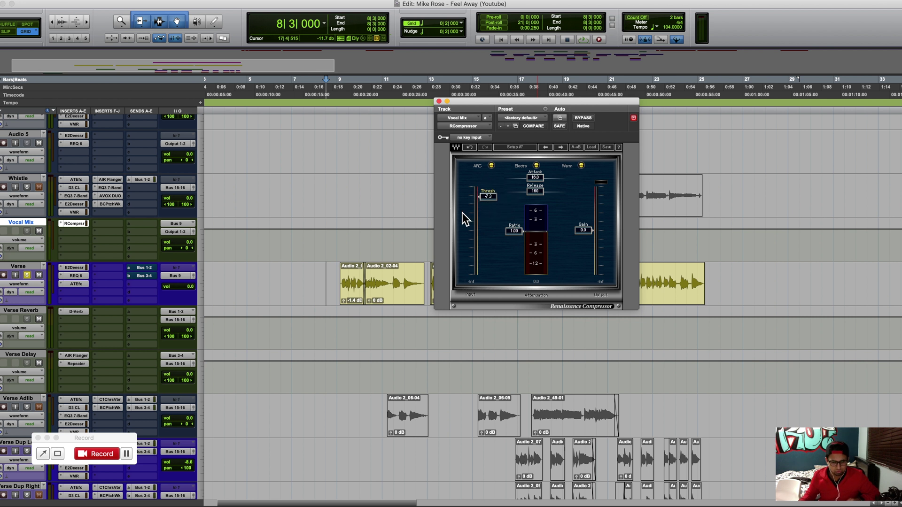
drag(318, 196, 430, 190)
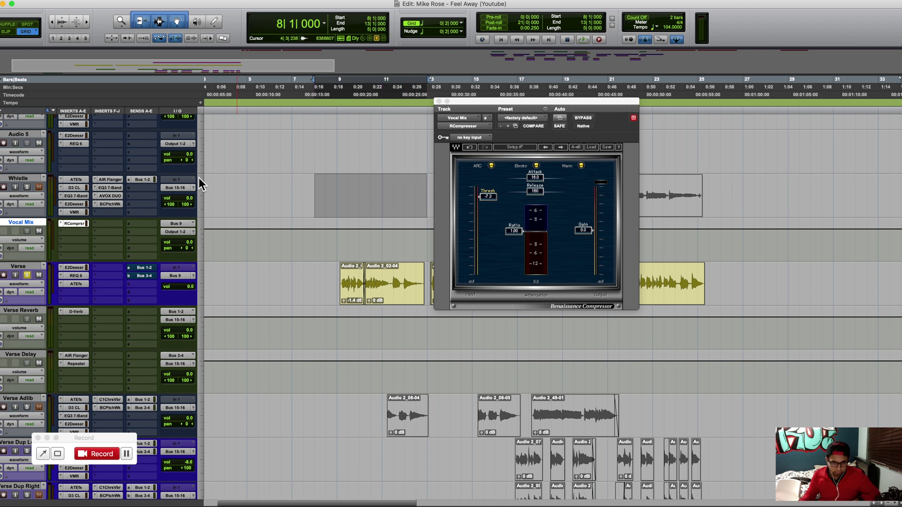
key(space)
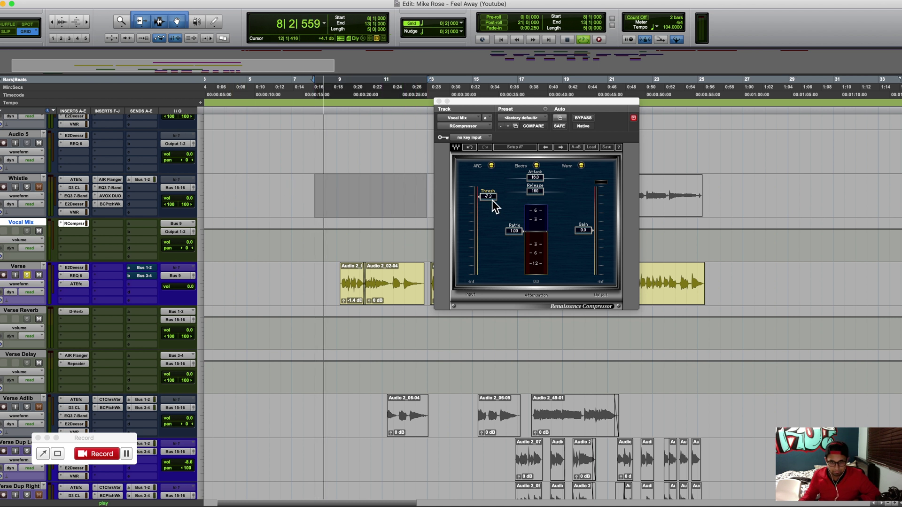
click(488, 196)
drag(489, 196, 488, 196)
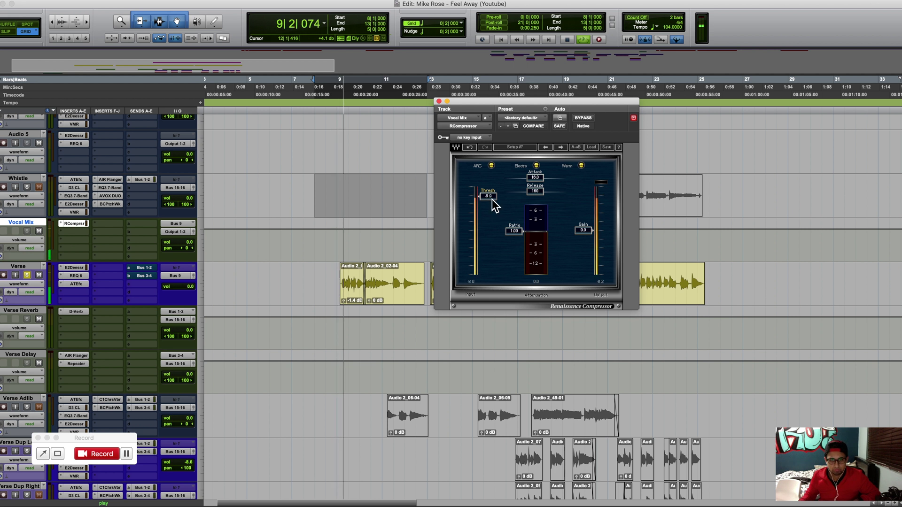
mouse_move(535, 177)
mouse_down()
mouse_move(535, 197)
mouse_move(522, 176)
mouse_up()
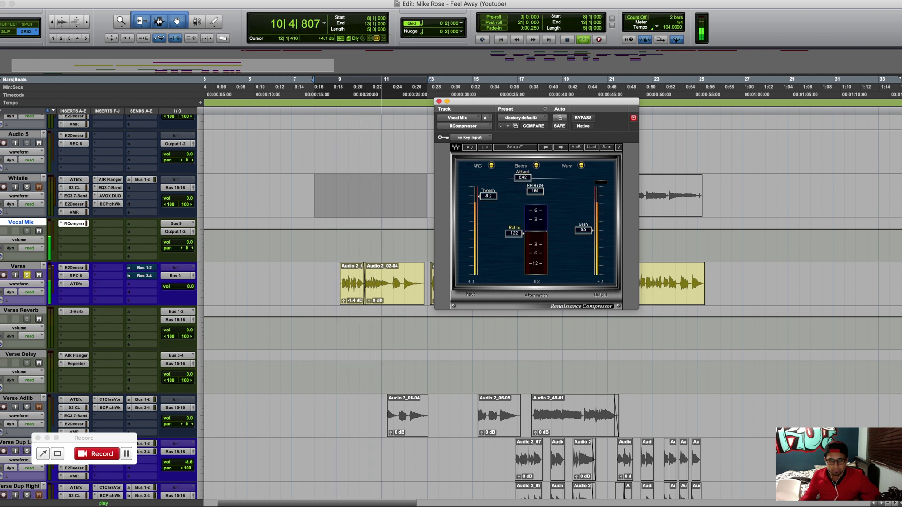
drag(514, 230, 514, 241)
drag(489, 196, 489, 194)
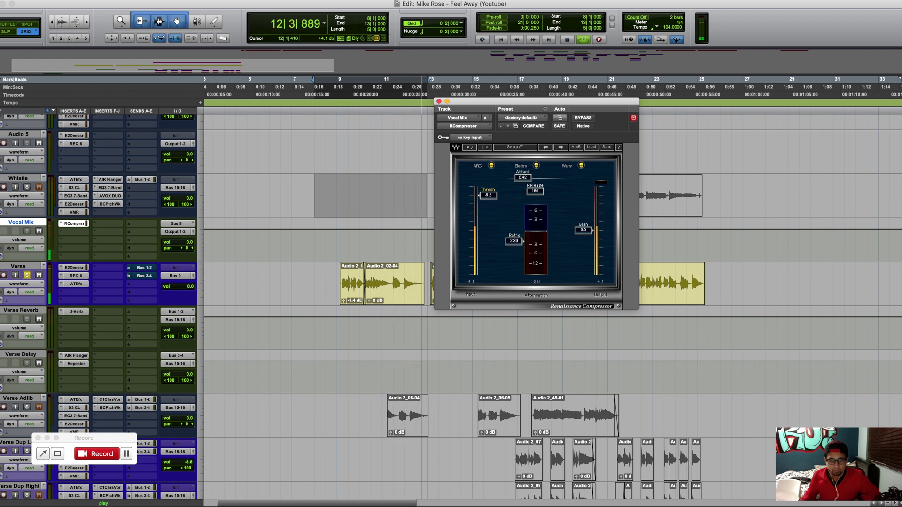
key(space)
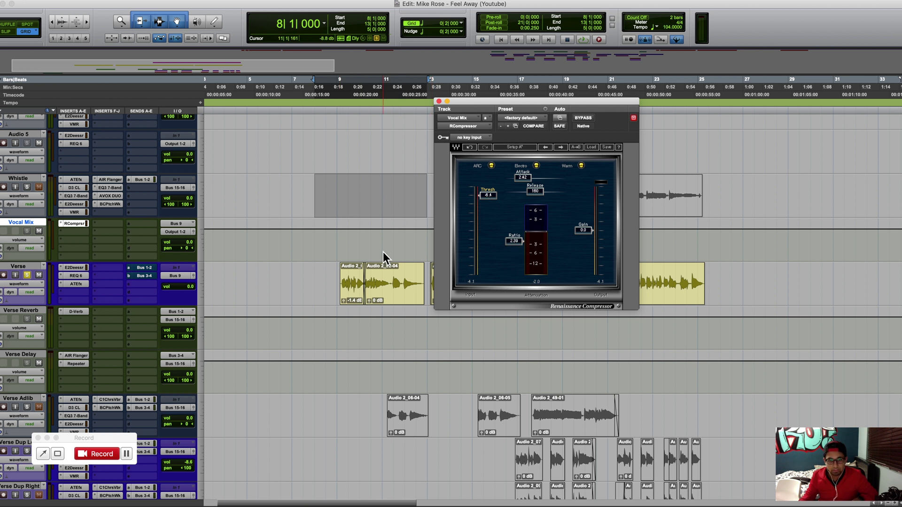
Fine-tune threshold and attack during looped playback, ending at 2.53 ms attack, then close the compressor.
key(space)
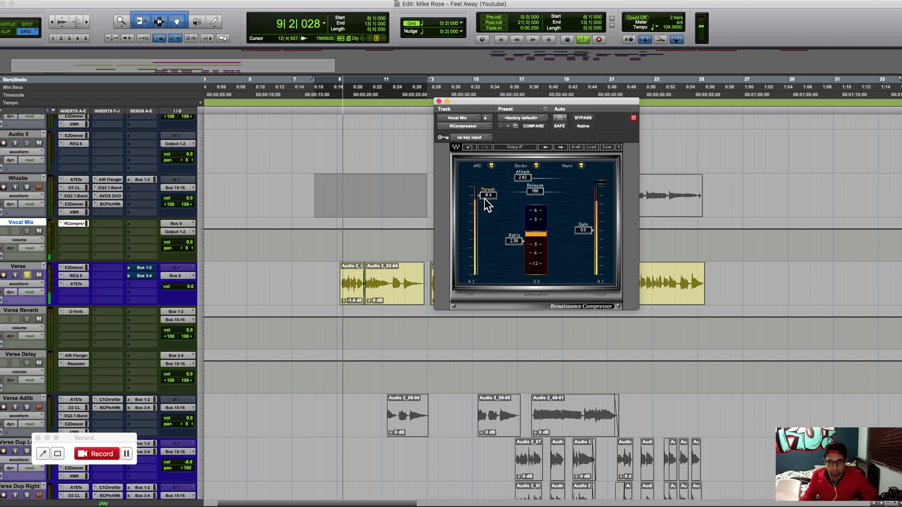
drag(484, 198, 483, 197)
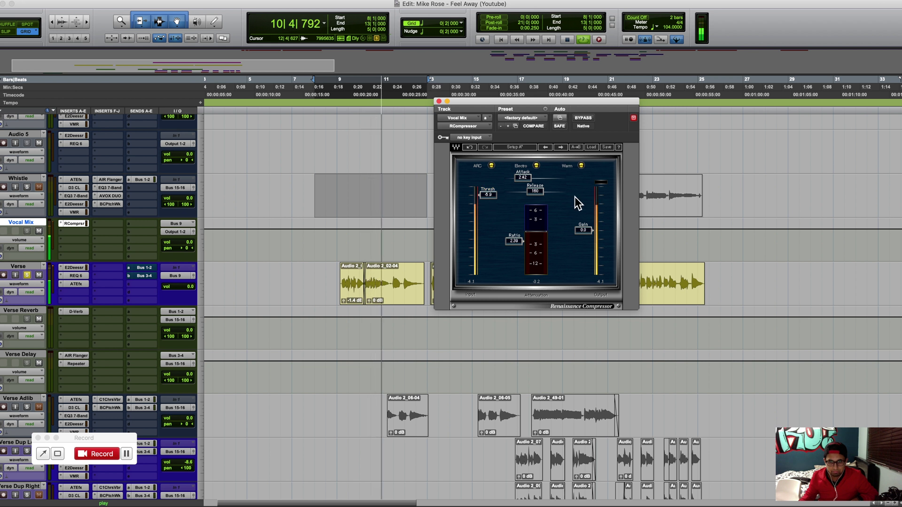
drag(522, 178, 522, 174)
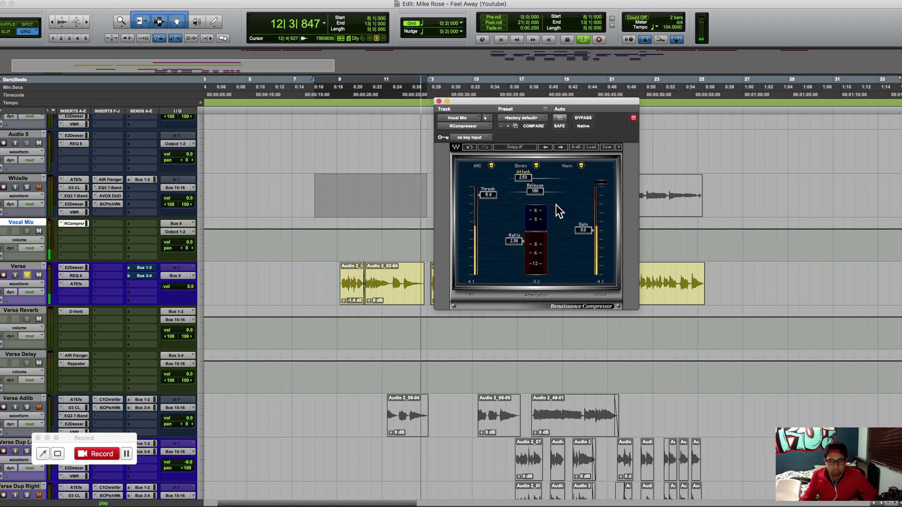
key(space)
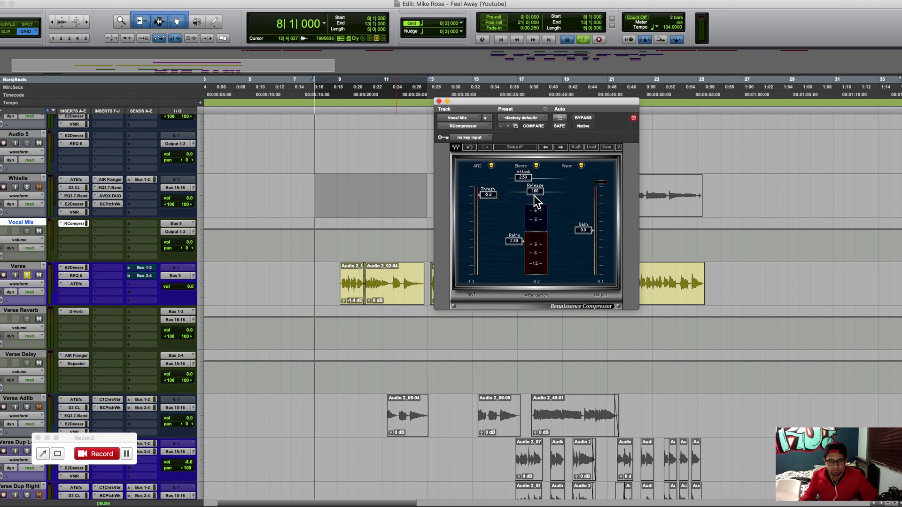
key(space)
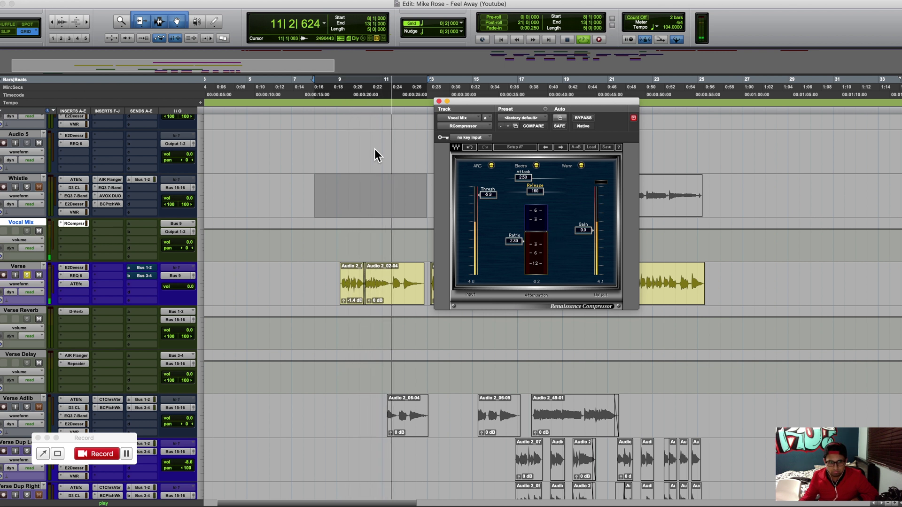
click(439, 101)
key(space)
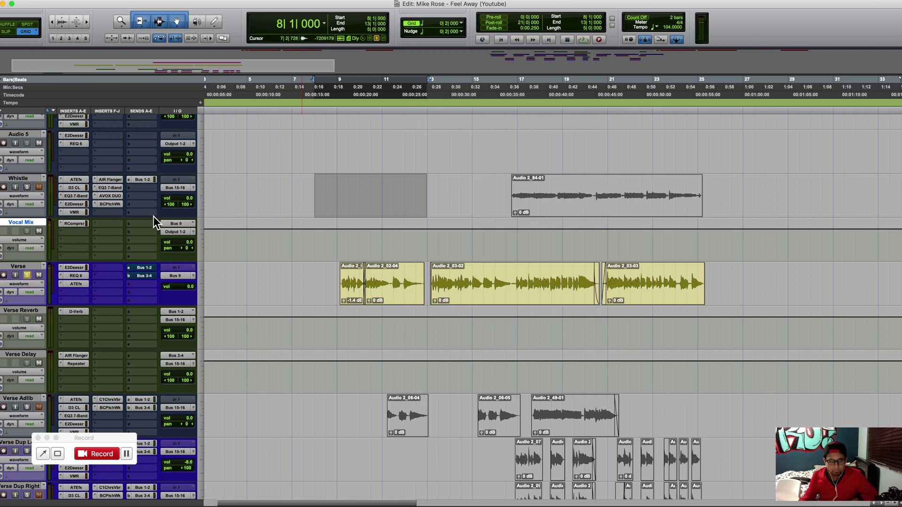
Insert Slate Virtual Mix Rack (mono) from the EQ category on Vocal Mix's second slot.
click(64, 233)
mouse_move(75, 234)
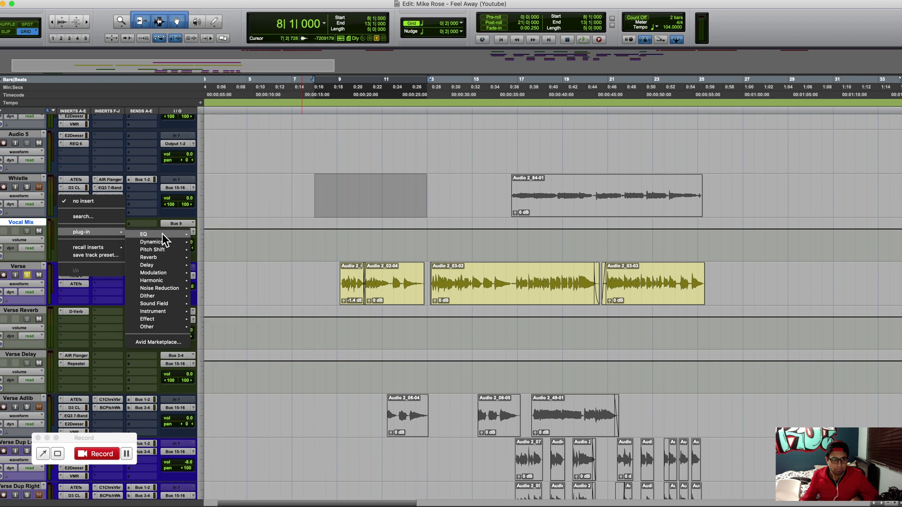
mouse_move(190, 234)
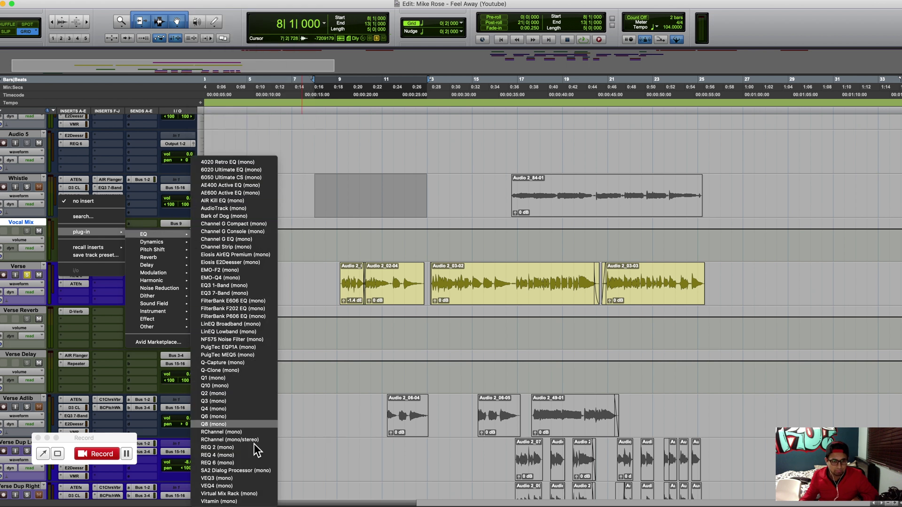
click(257, 494)
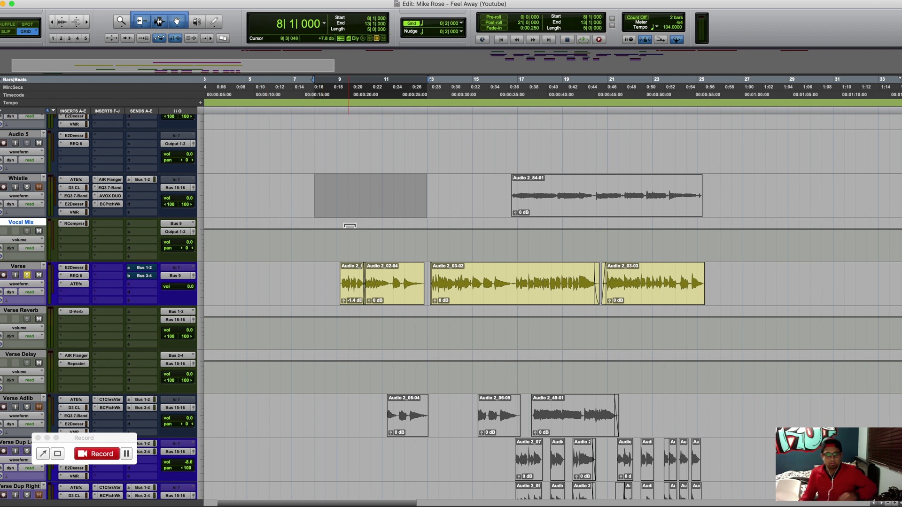
click(71, 232)
mouse_move(117, 234)
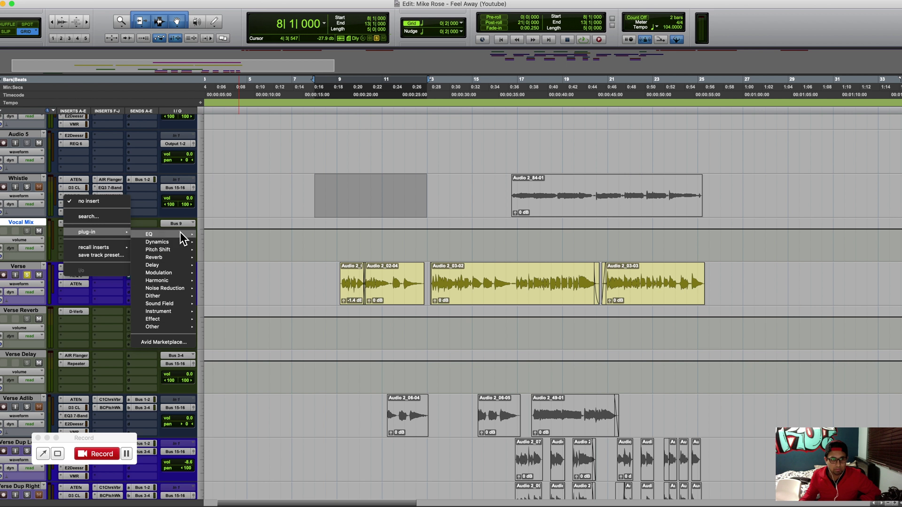
mouse_move(179, 232)
click(273, 494)
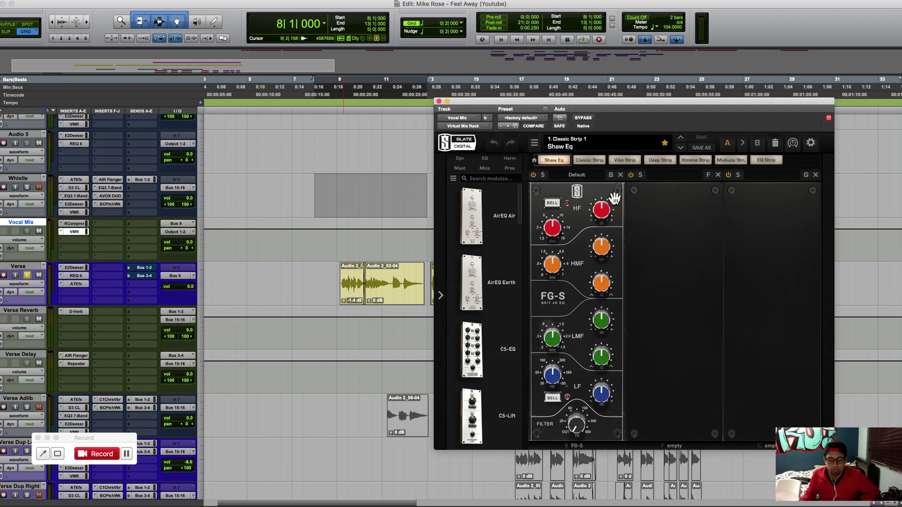
Remove FG-S from rack slot 1 and play from bar 8 beat 3 to audition.
click(620, 175)
scroll(500, 327, down, 5)
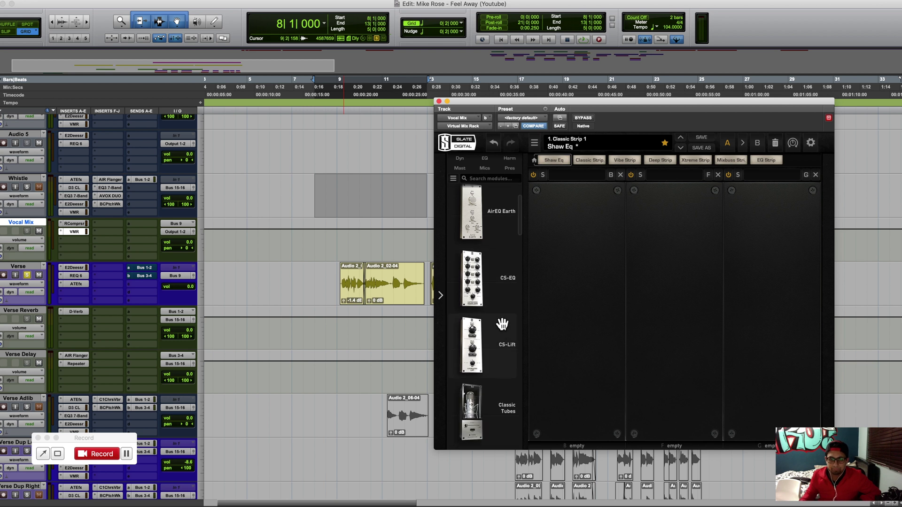
scroll(500, 328, down, 5)
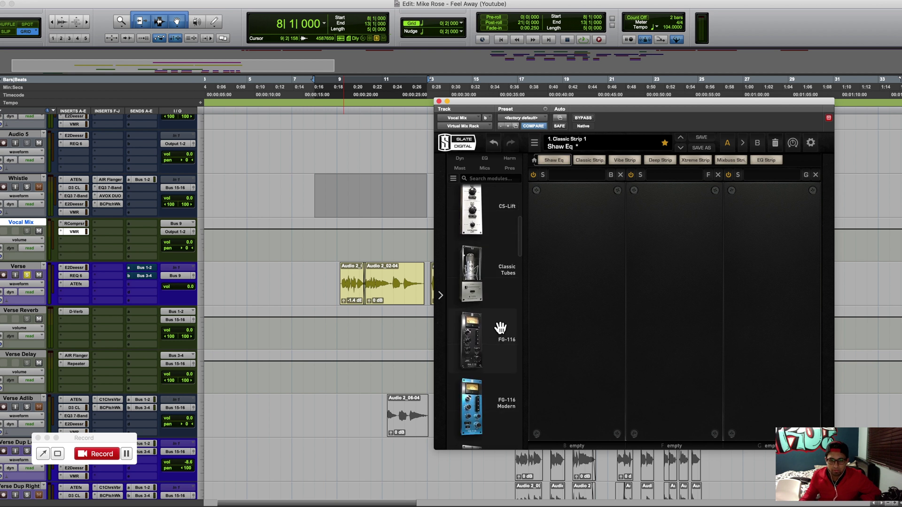
click(332, 276)
key(space)
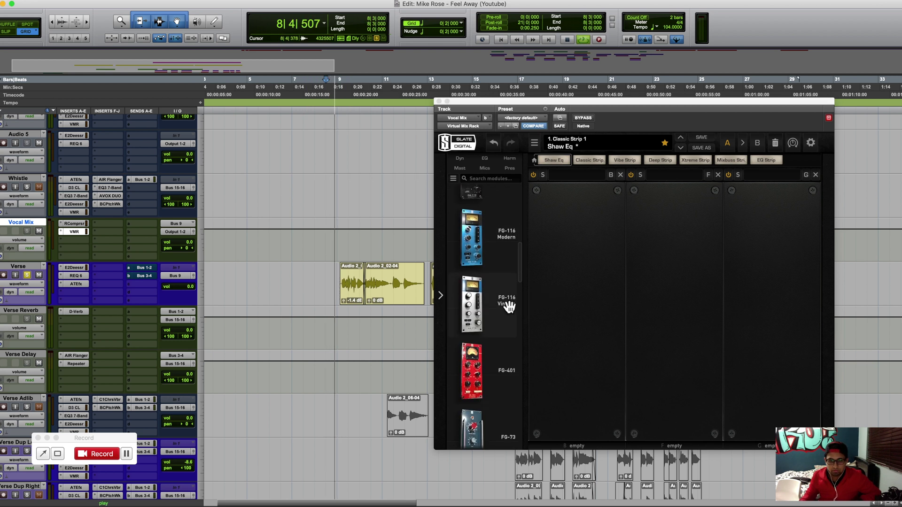
scroll(509, 306, up, 5)
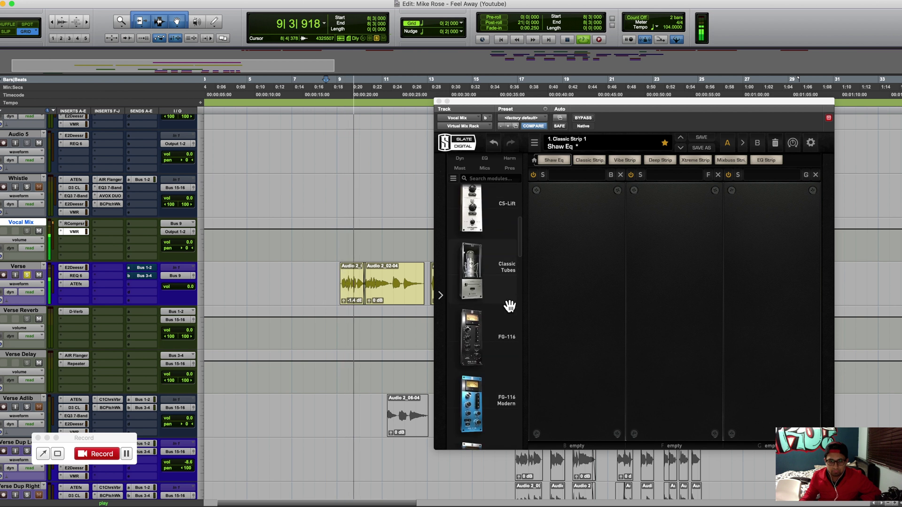
Browse the module list, stop playback, and drag FG-S back into the empty slot.
mouse_move(507, 306)
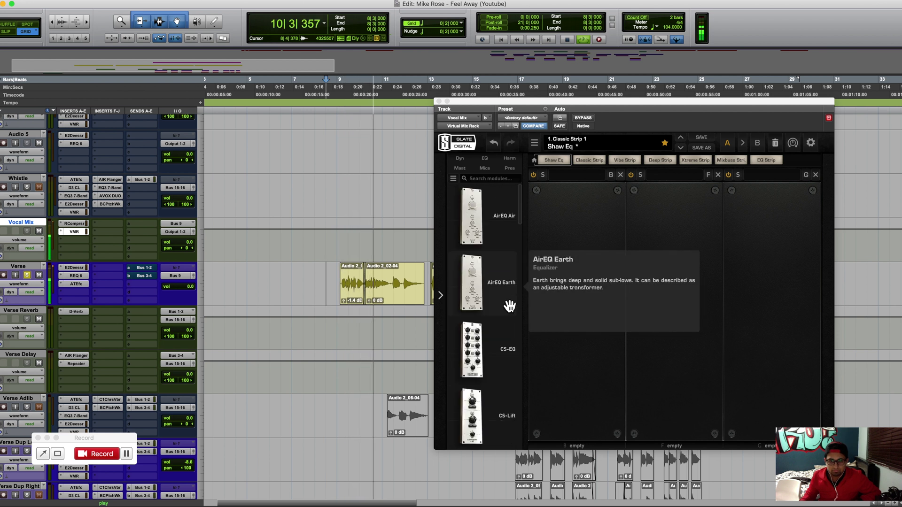
scroll(502, 325, down, 10)
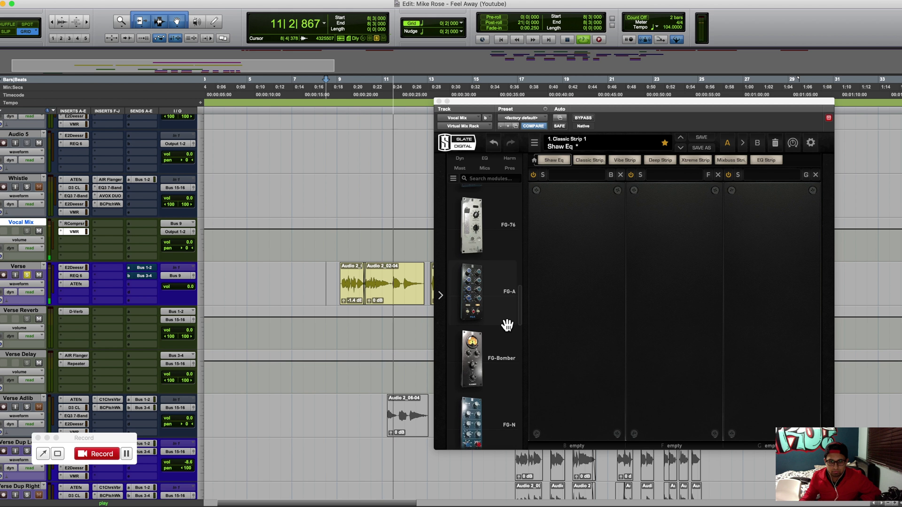
scroll(507, 324, down, 3)
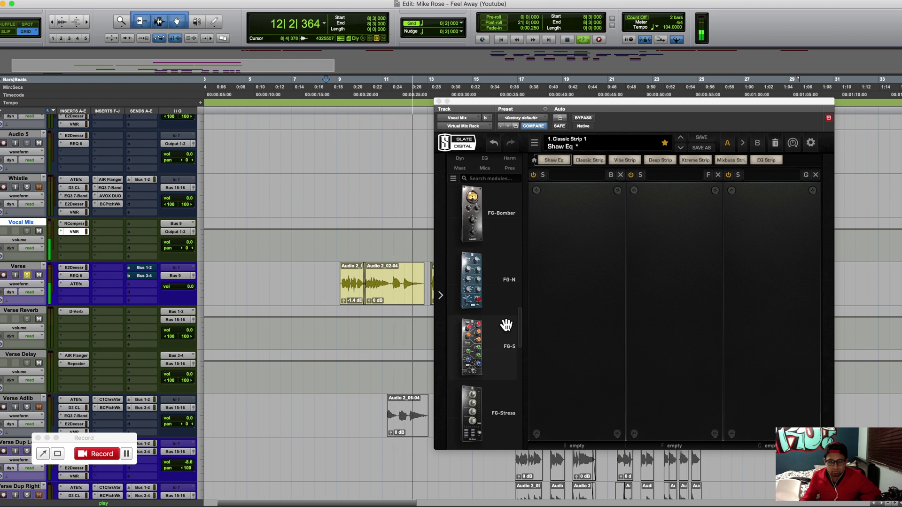
key(space)
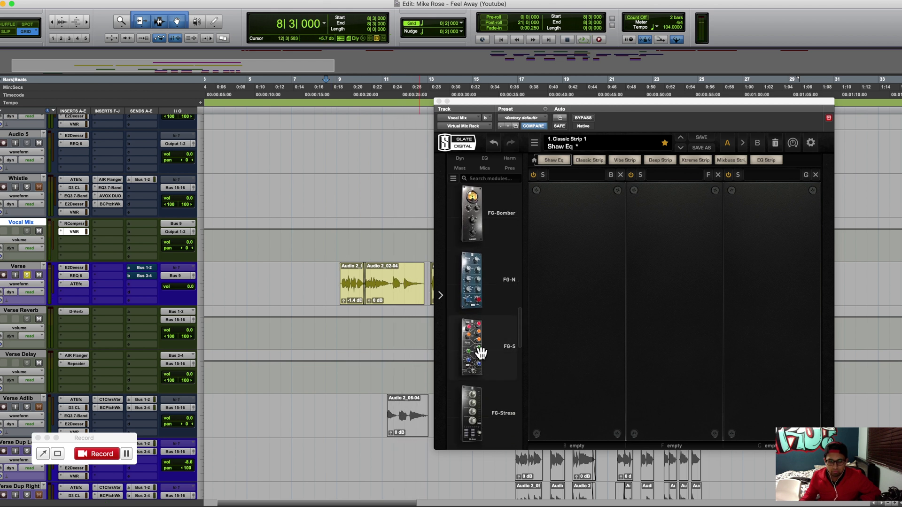
click(490, 361)
drag(490, 362, 581, 353)
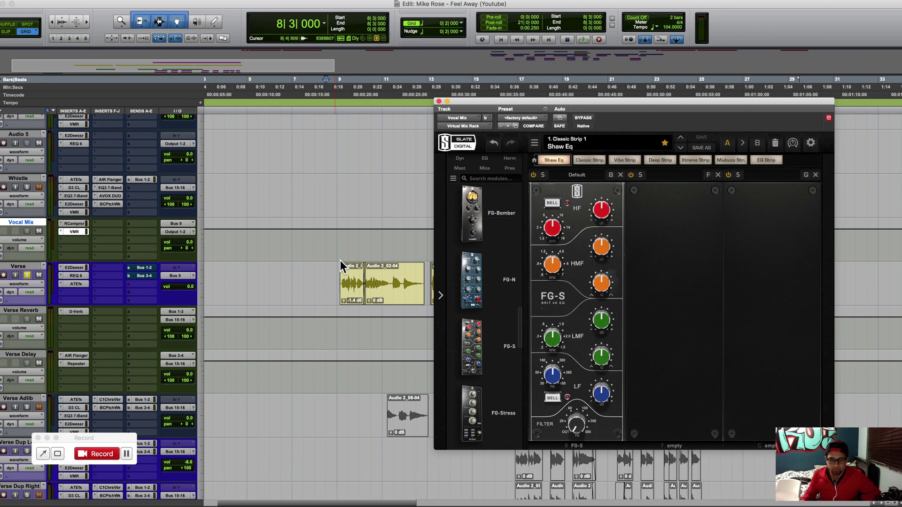
Select bar 8 beat 3 to bar 13 and play it.
click(329, 280)
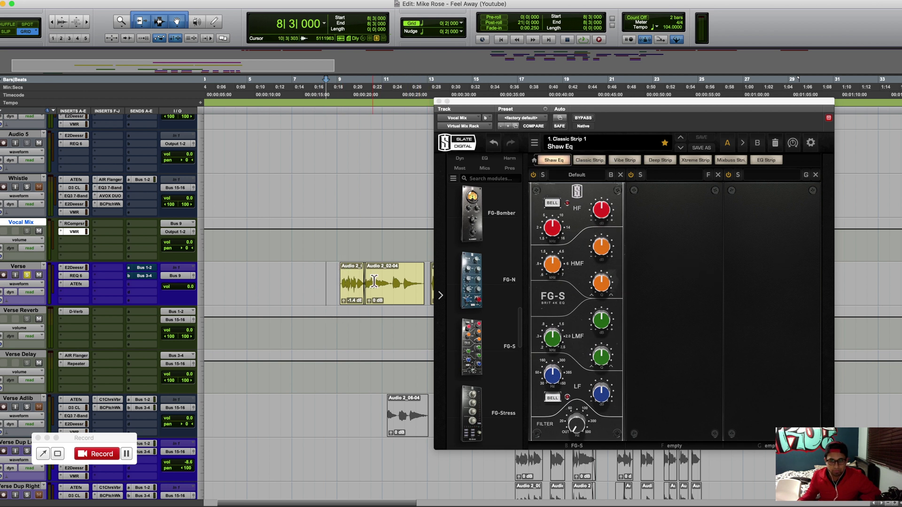
drag(337, 188, 429, 193)
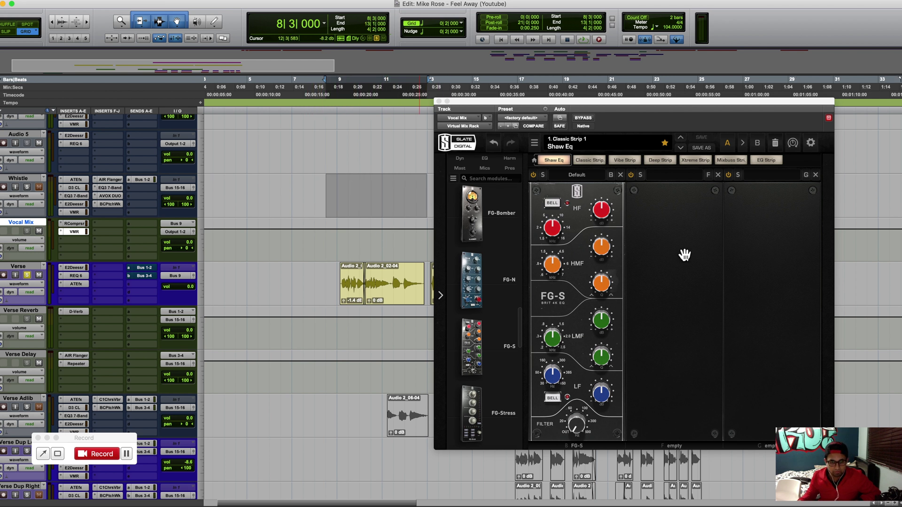
key(space)
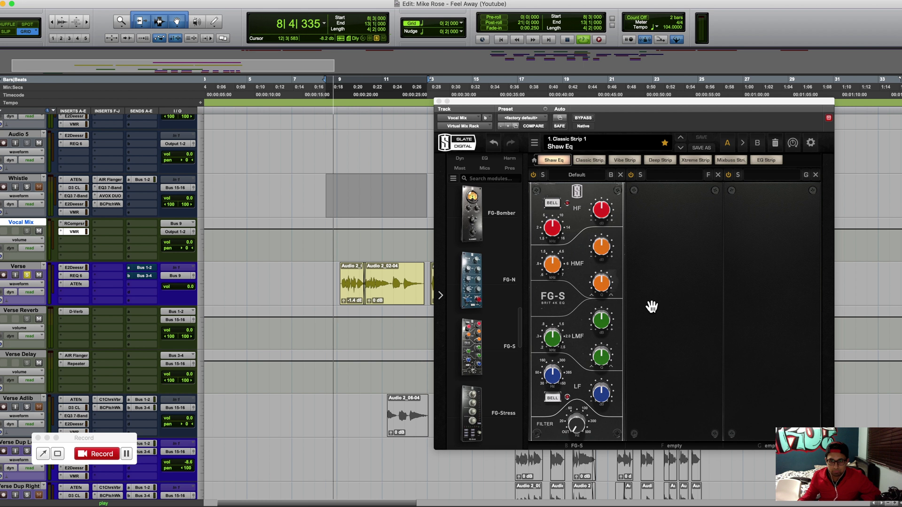
Raise the FG-S low-mid gain to about +1 dB and boost HF gain while auditioning.
click(612, 328)
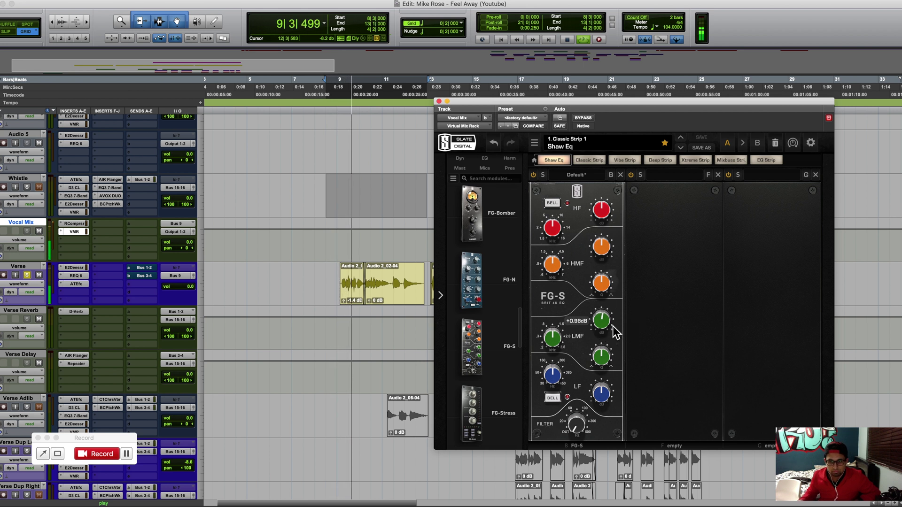
drag(613, 328, 613, 333)
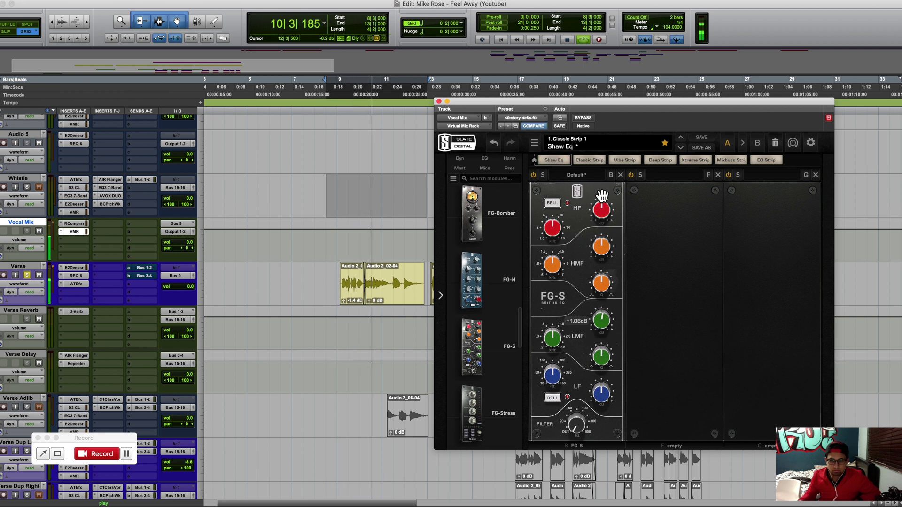
drag(603, 217, 606, 227)
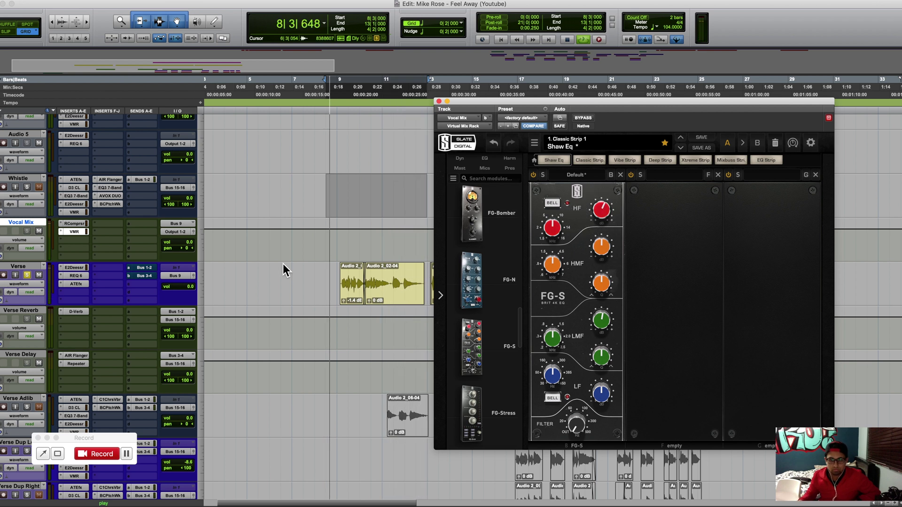
key(space)
key(space)
key(space)
key(space)
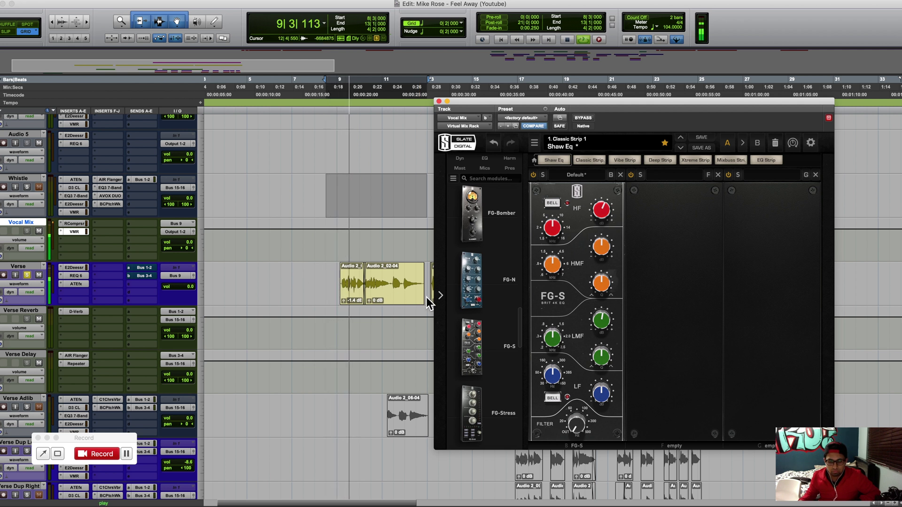
key(space)
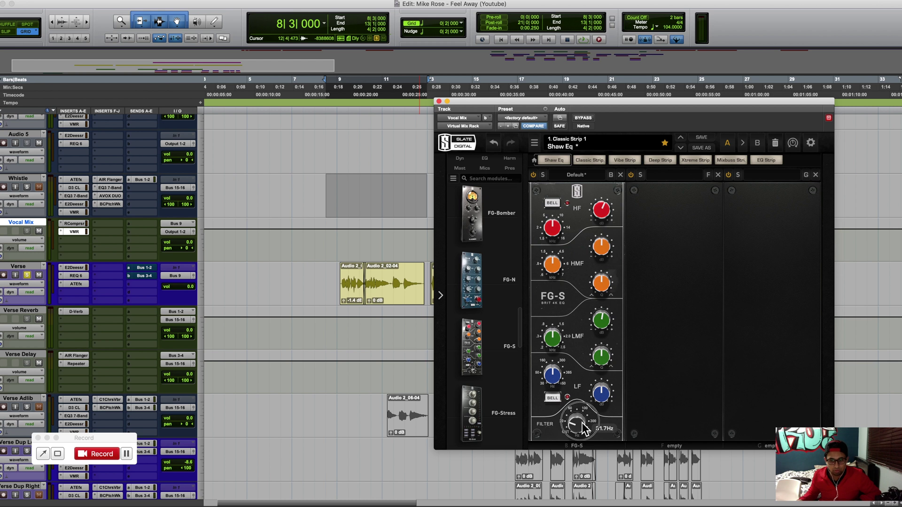
key(space)
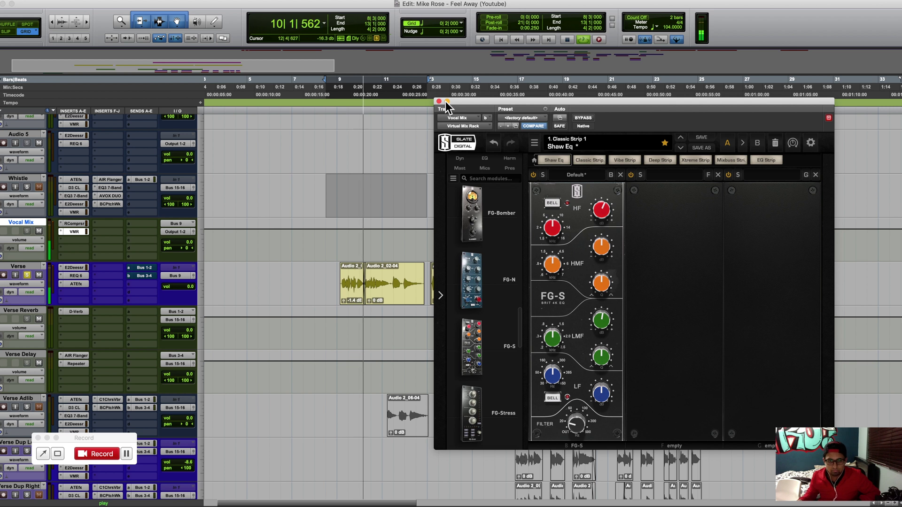
Close the EQ, stop playback, and insert a mono L1 limiter on the next Vocal Mix slot.
click(439, 102)
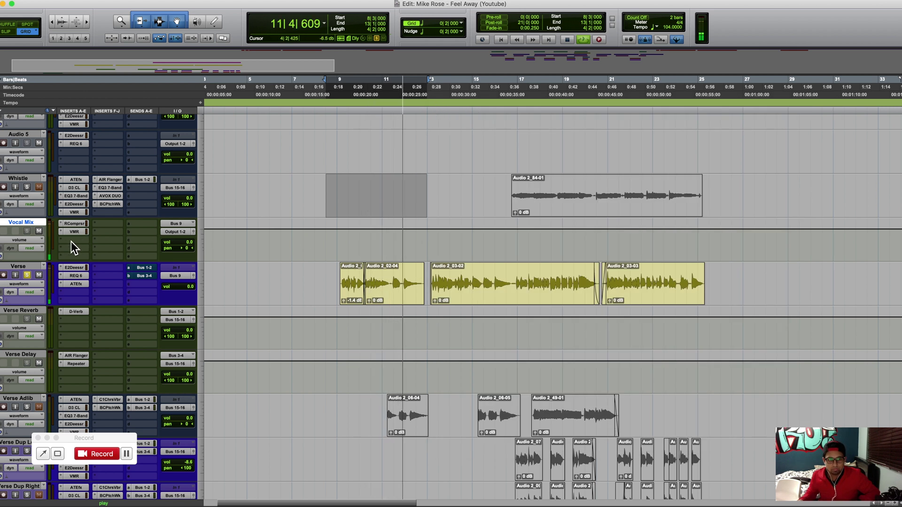
key(space)
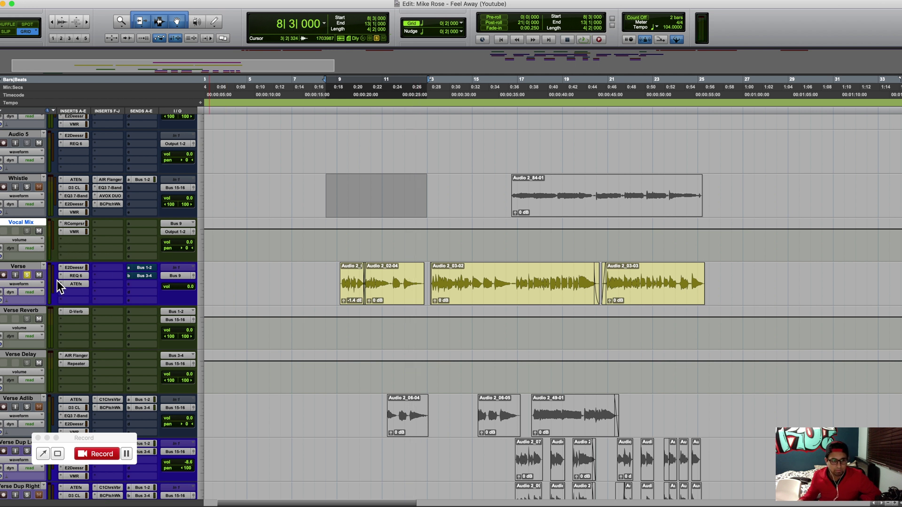
click(66, 245)
click(59, 241)
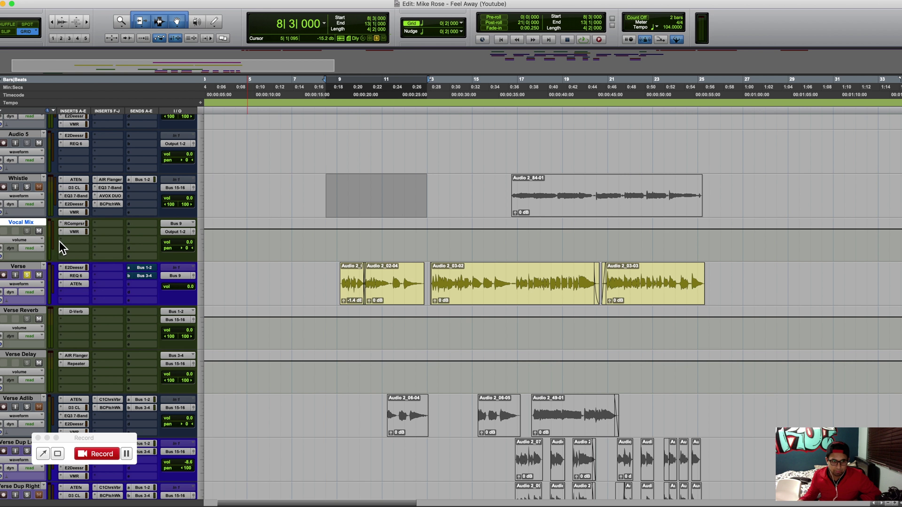
mouse_move(106, 241)
mouse_move(160, 251)
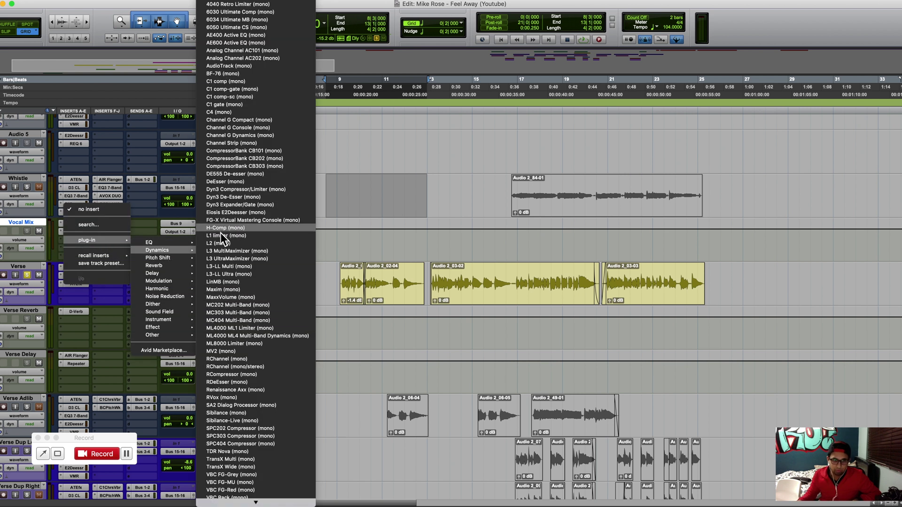
click(239, 237)
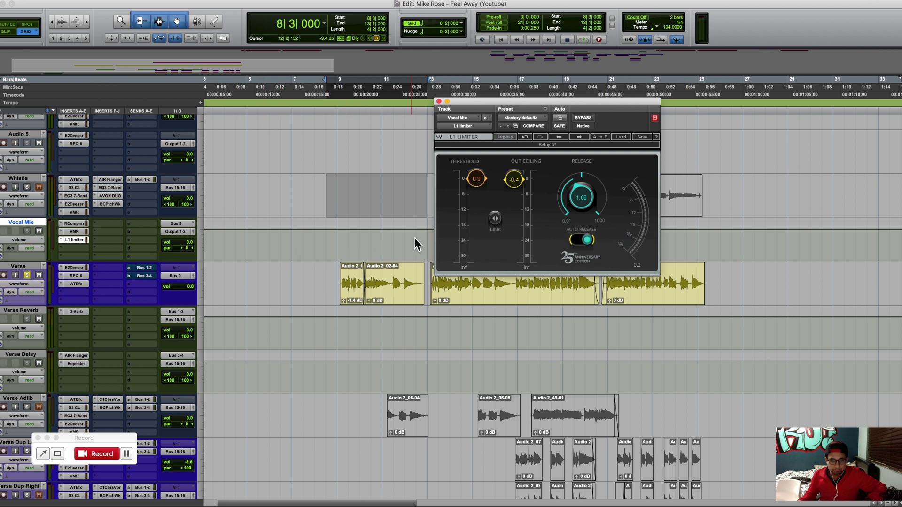
click(311, 278)
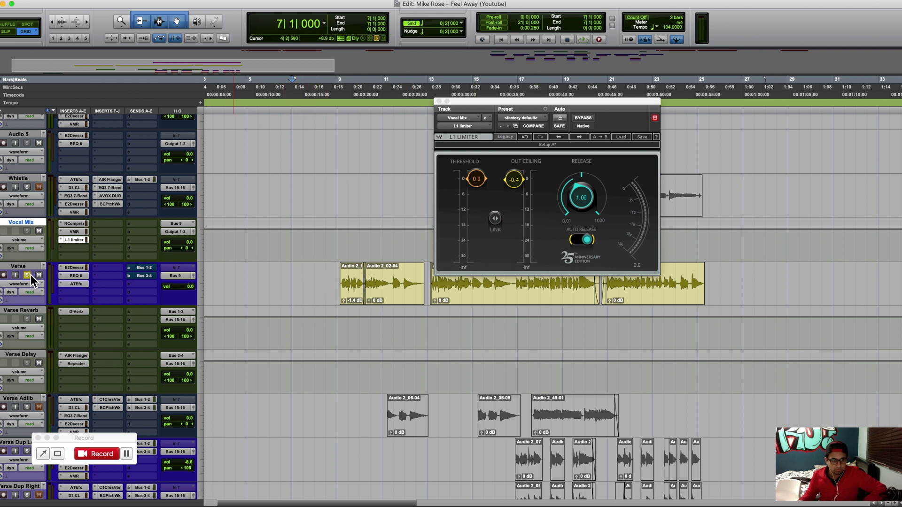
key(space)
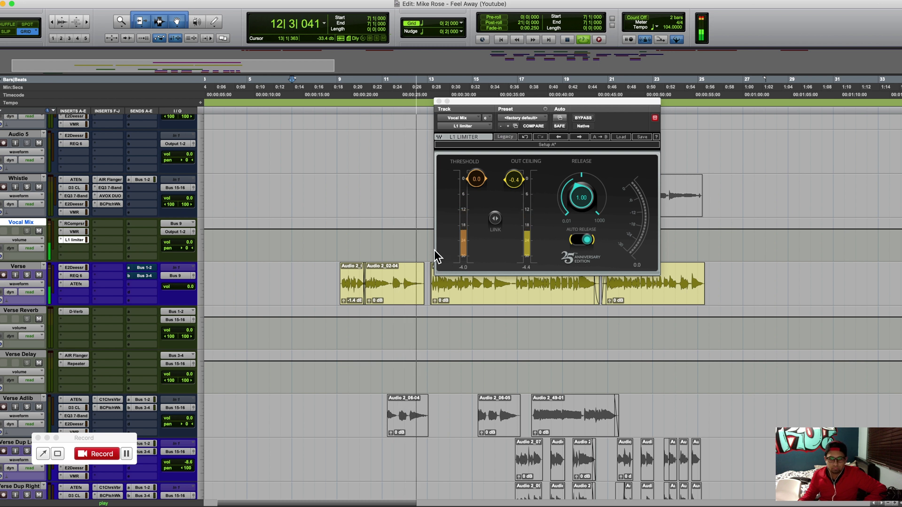
click(74, 224)
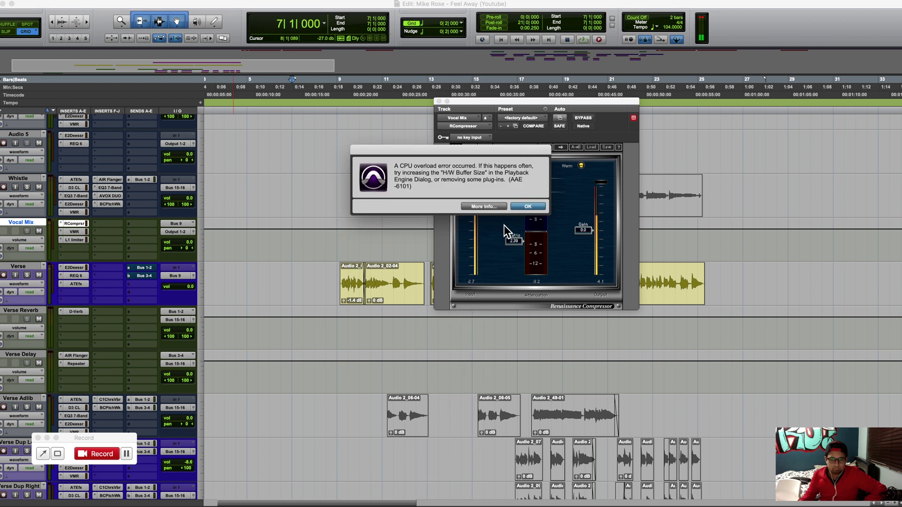
click(528, 206)
click(332, 281)
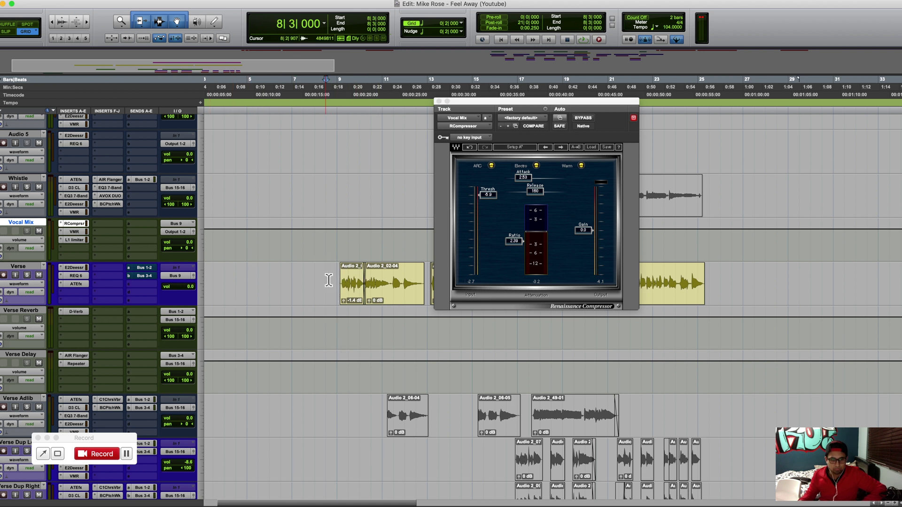
key(space)
click(74, 240)
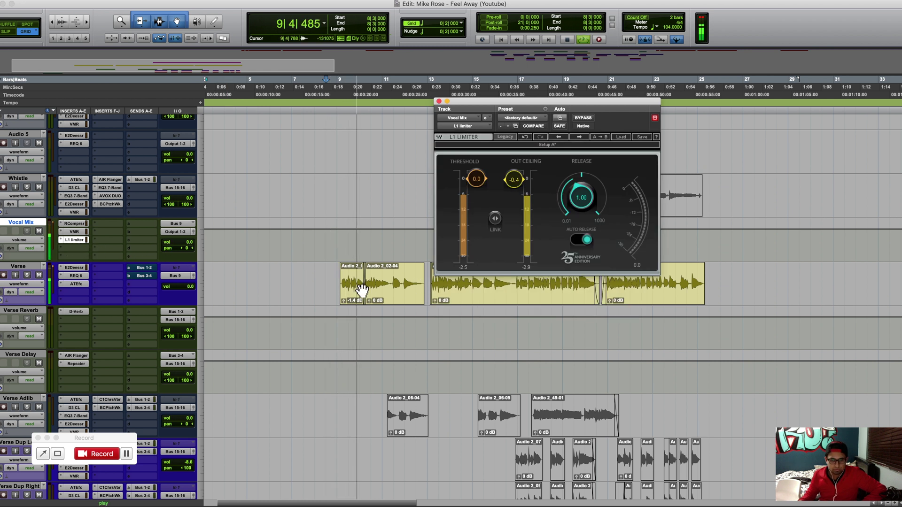
key(space)
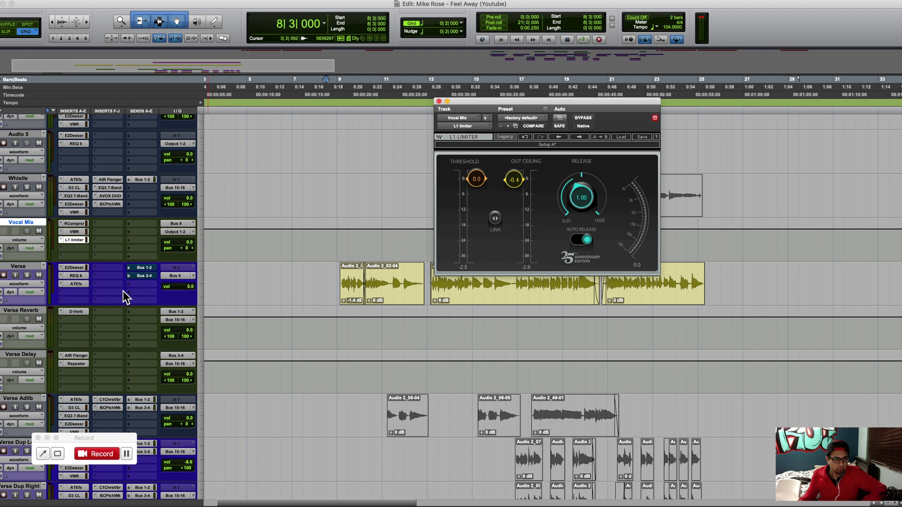
Move the Bus 1-2 send from Verse to Vocal Mix send a and unmute it.
click(135, 246)
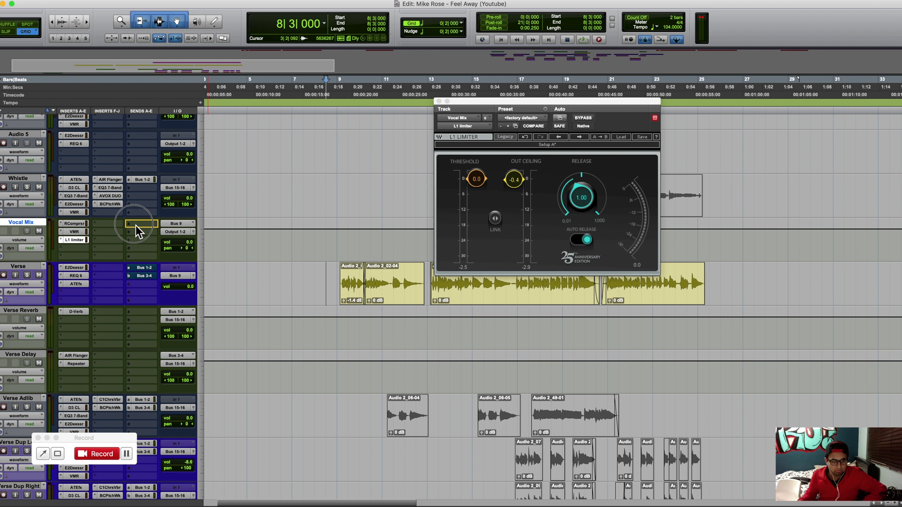
drag(136, 226, 136, 226)
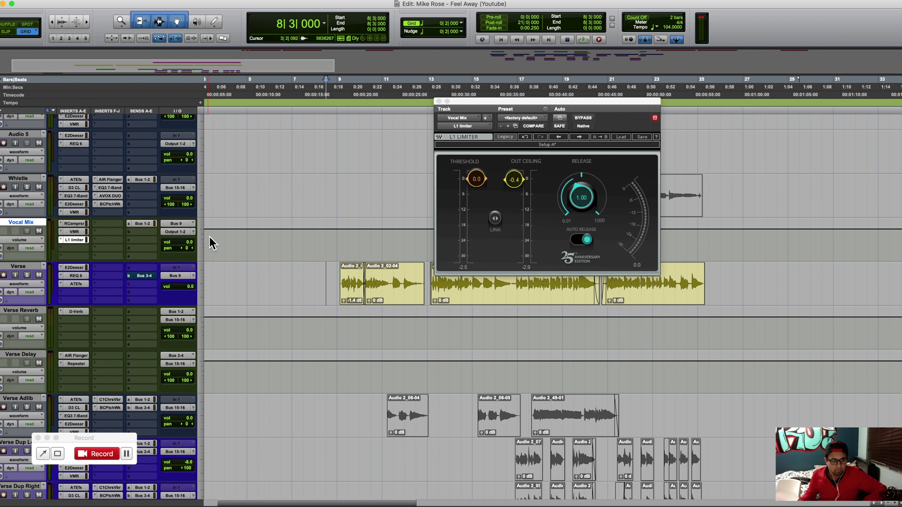
click(143, 224)
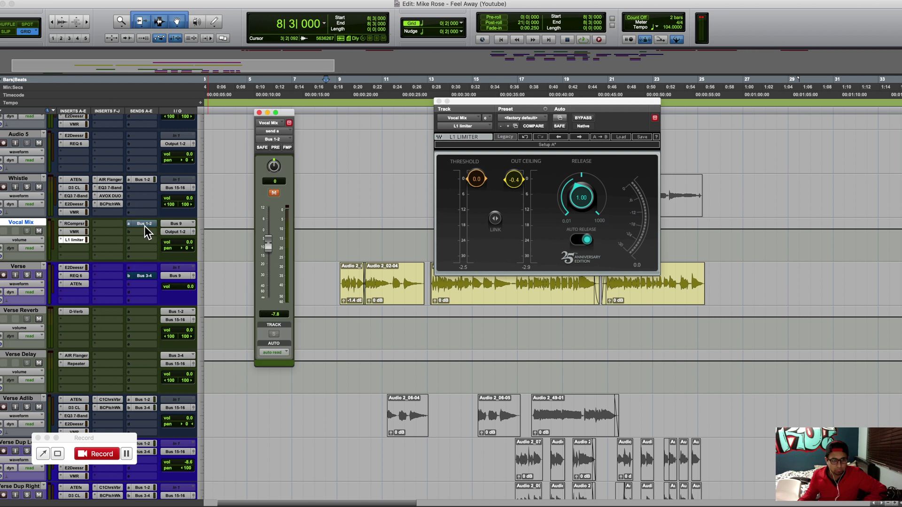
ctrl+super+click(144, 227)
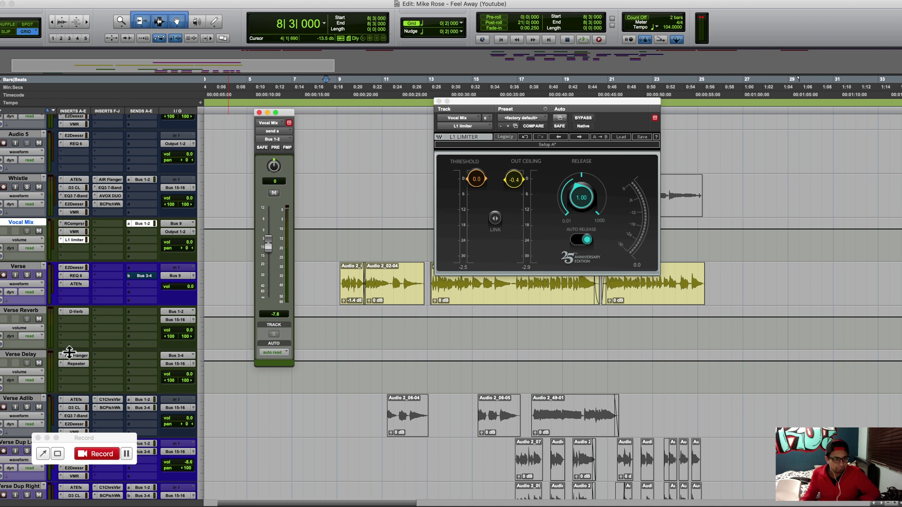
Move the Verse Reverb track above Verse and close the send window.
click(26, 310)
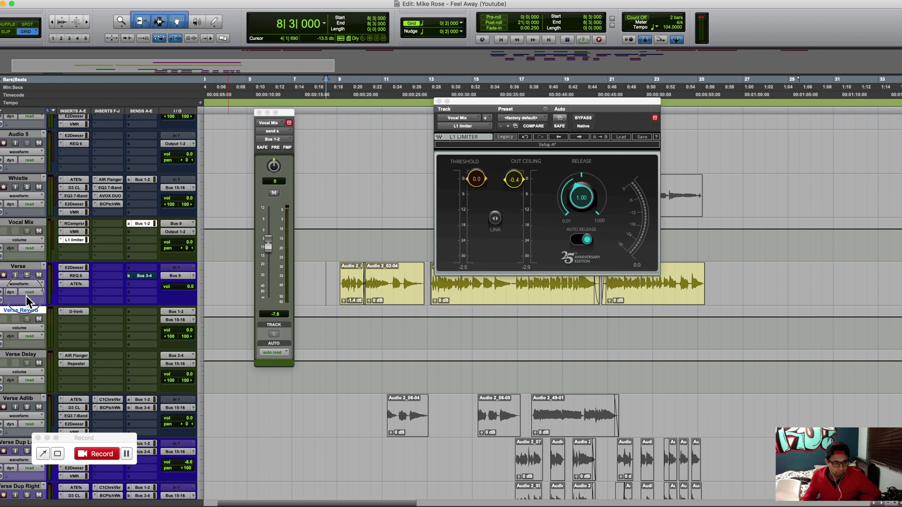
drag(27, 301, 32, 265)
click(259, 112)
Play from bar 8 and lower the D-Verb input gain and decay to 5.6 sec.
click(74, 269)
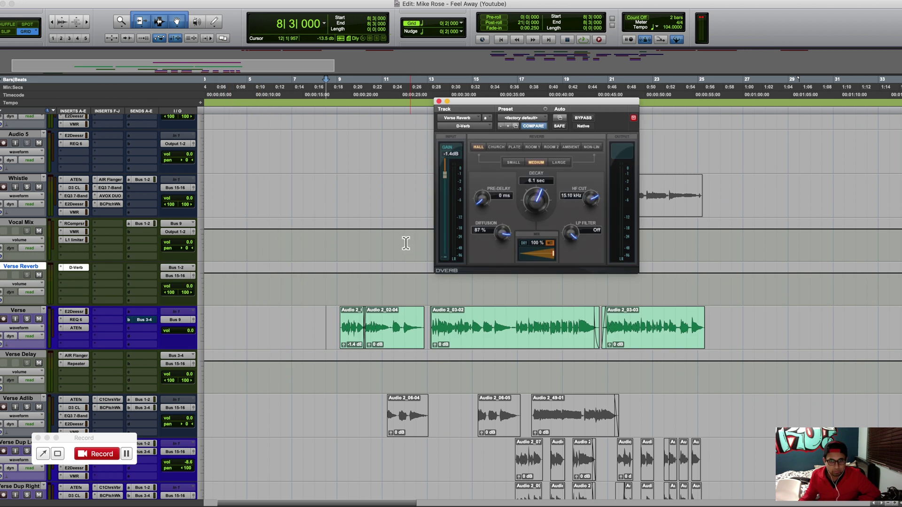
click(324, 195)
key(space)
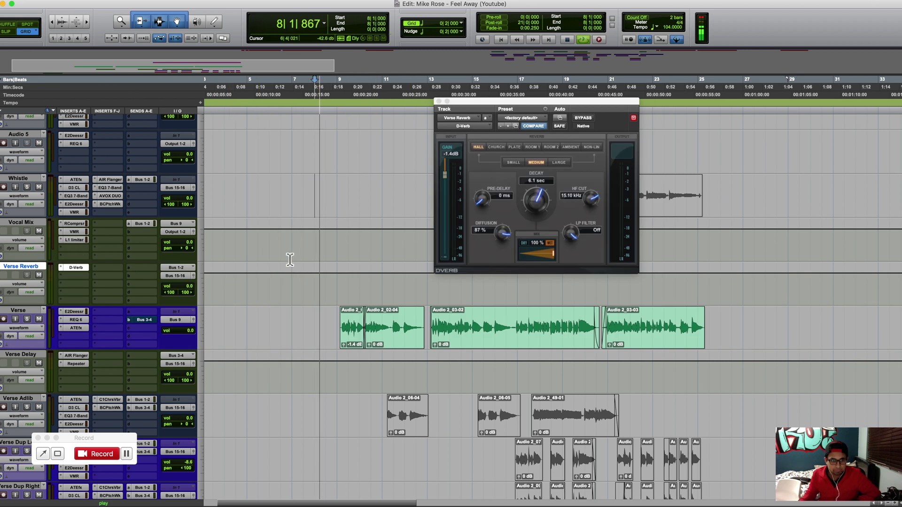
click(147, 228)
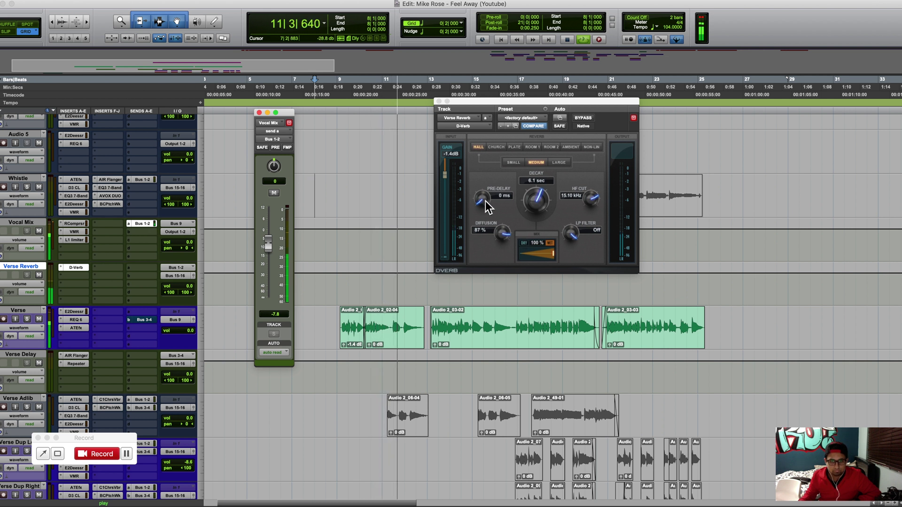
drag(446, 177, 449, 193)
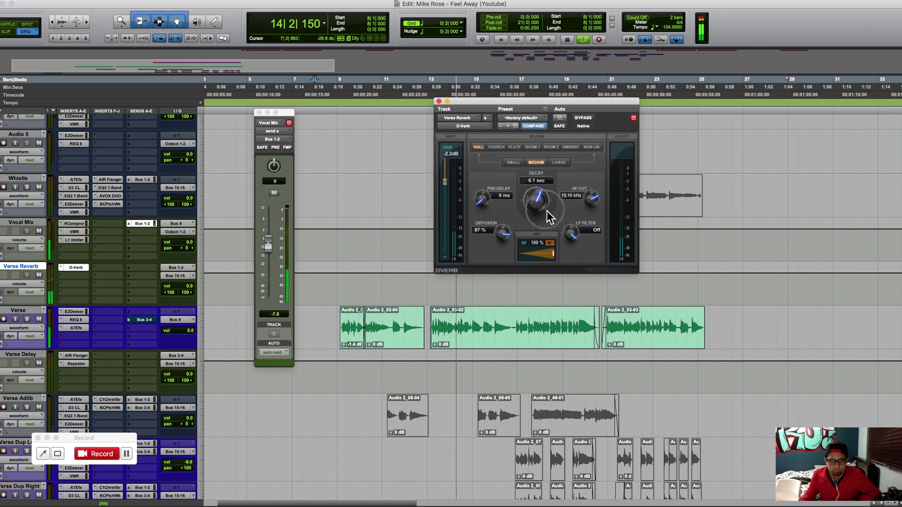
drag(546, 211, 541, 212)
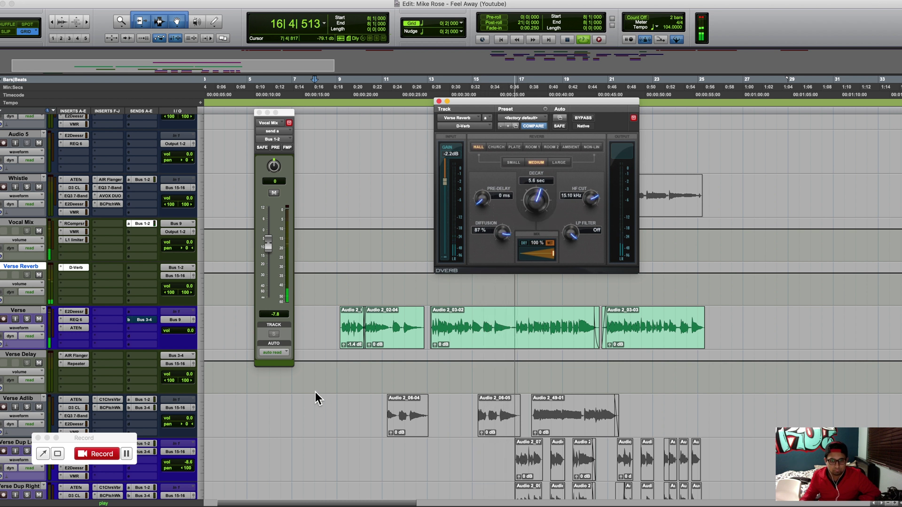
click(305, 327)
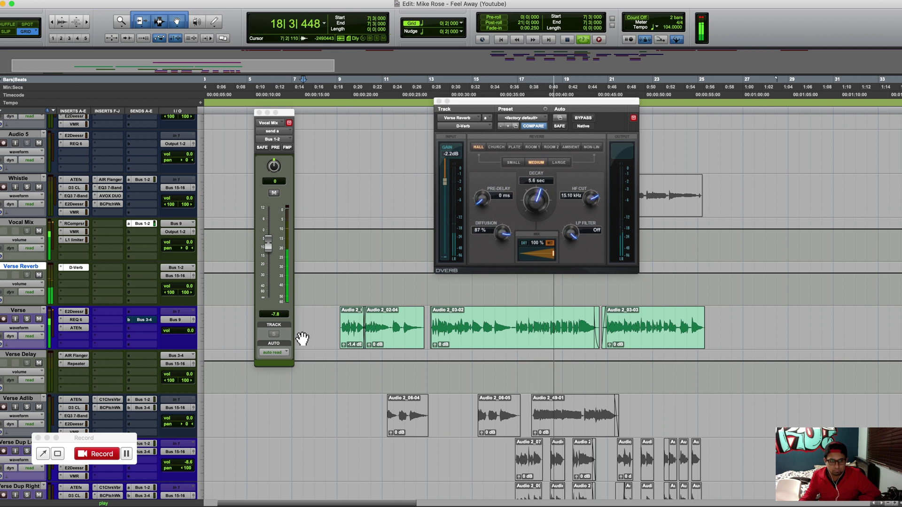
key(space)
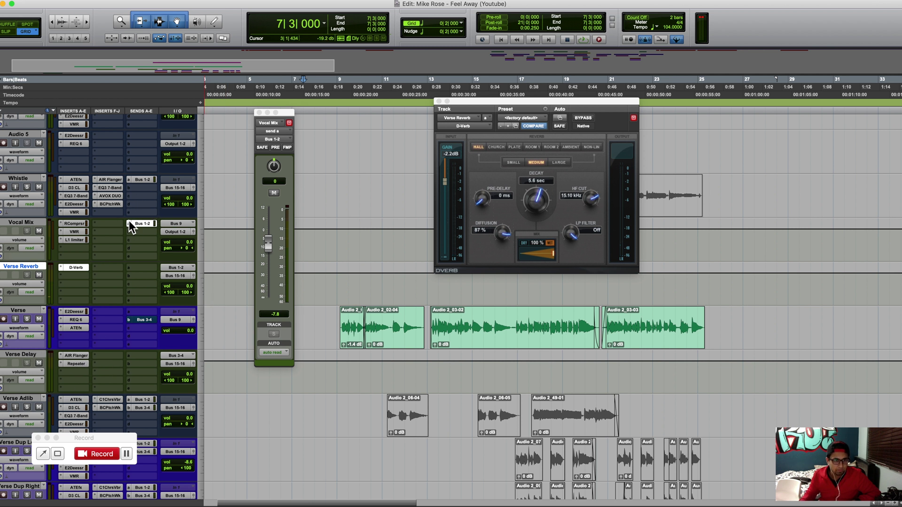
Assign a second Vocal Mix send to the Bus 3-4 delay bus.
click(132, 234)
mouse_move(139, 240)
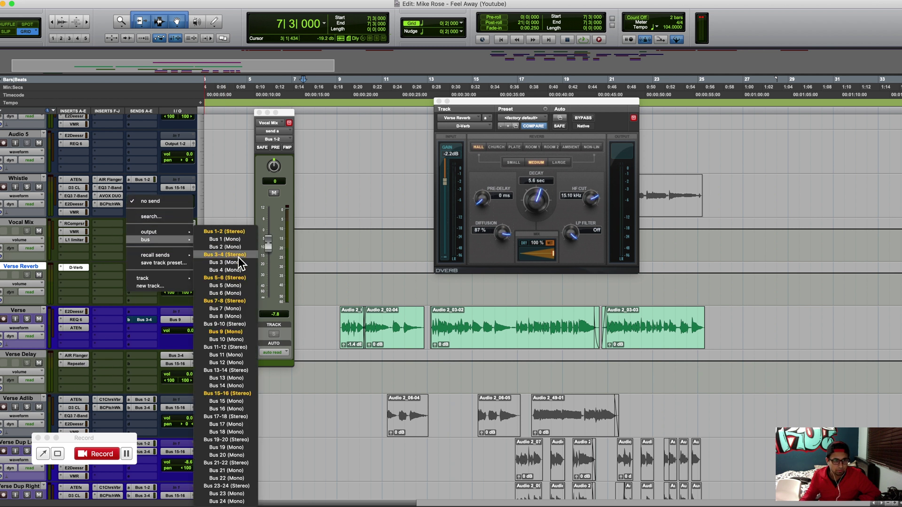
click(238, 256)
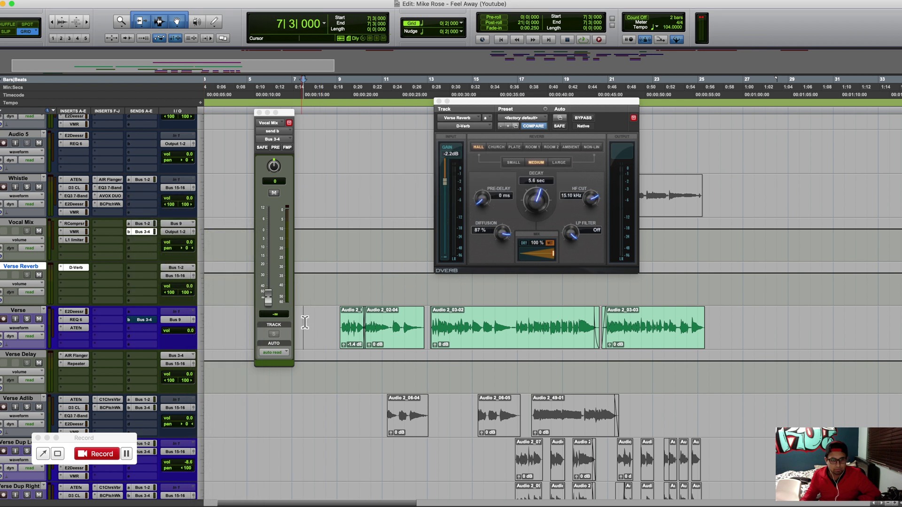
click(147, 232)
Play the verse and raise the Bus 3-4 send to -6.2 dB.
key(space)
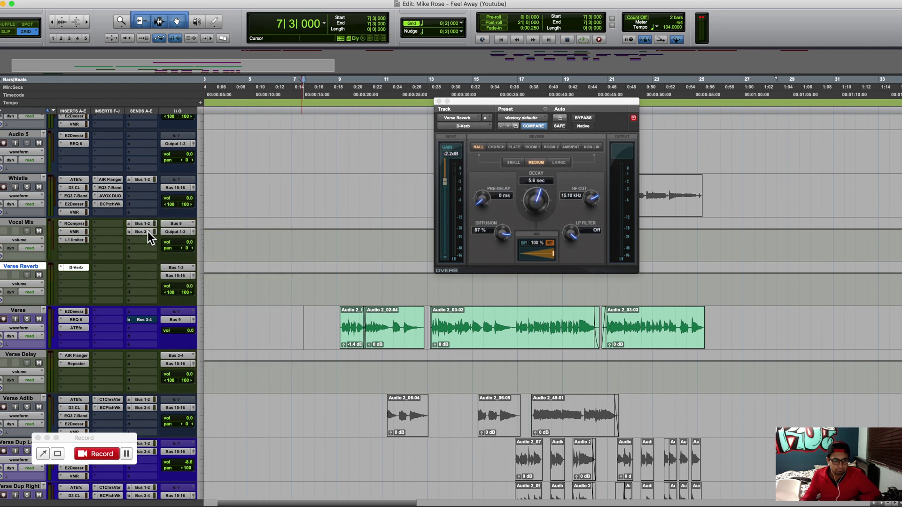
click(142, 232)
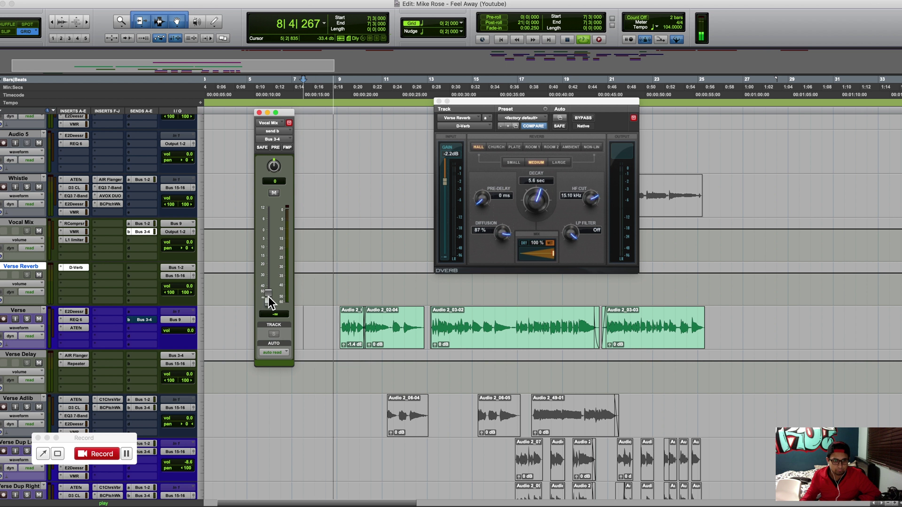
drag(269, 297, 269, 249)
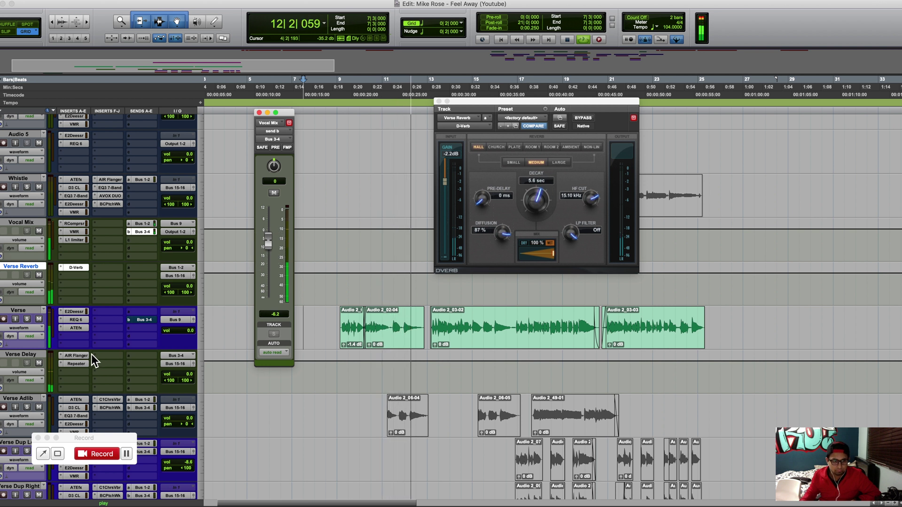
key(space)
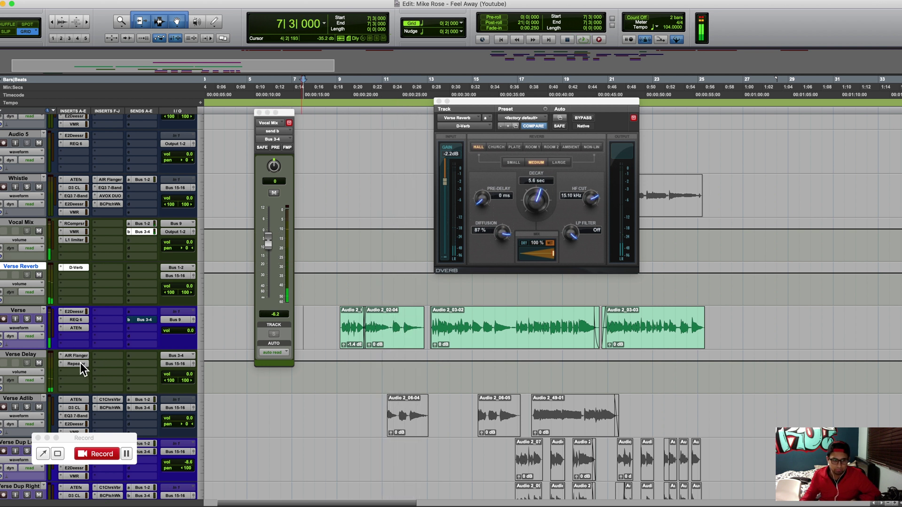
Compare Verse Delay's Repeater and AIR Flanger, ending on the Flanger, then play from the Verse track.
click(81, 363)
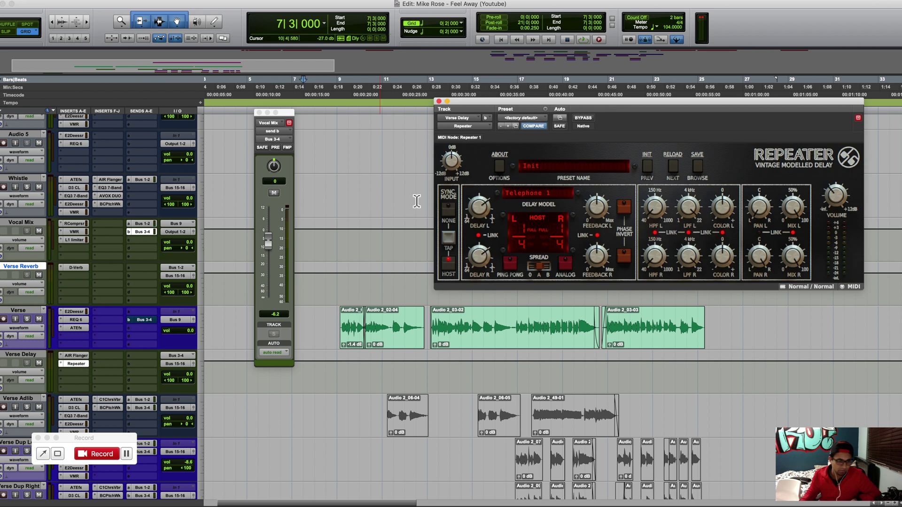
click(77, 356)
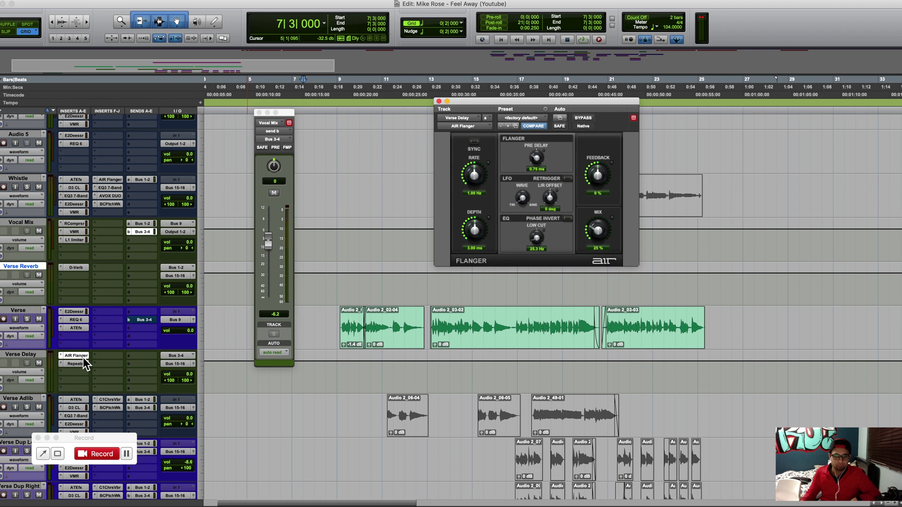
click(78, 364)
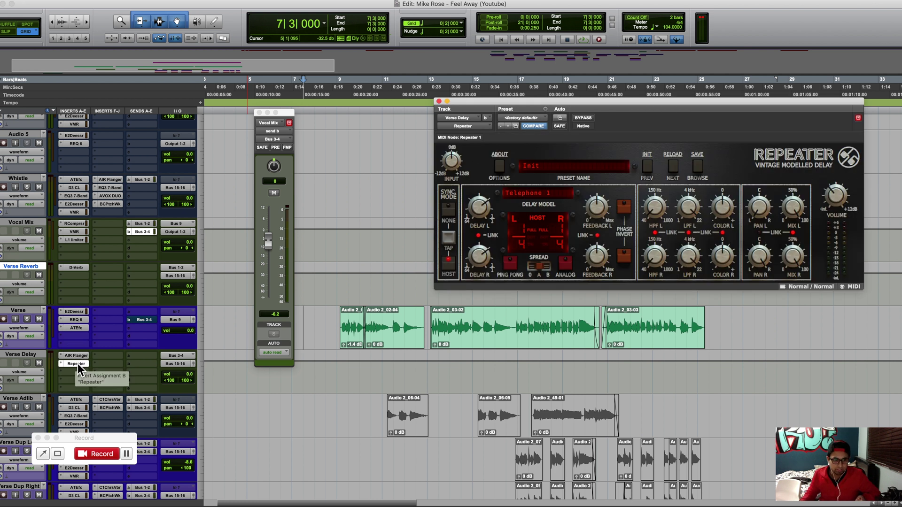
click(78, 355)
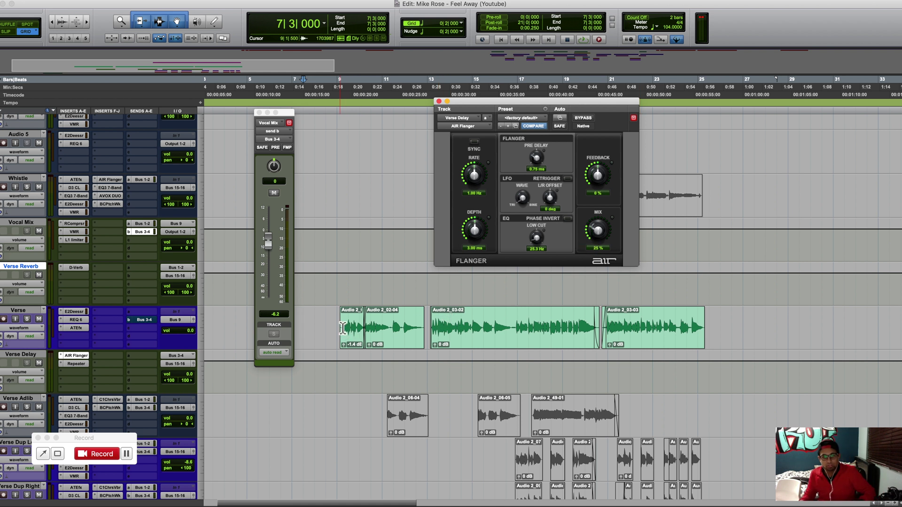
click(324, 321)
key(space)
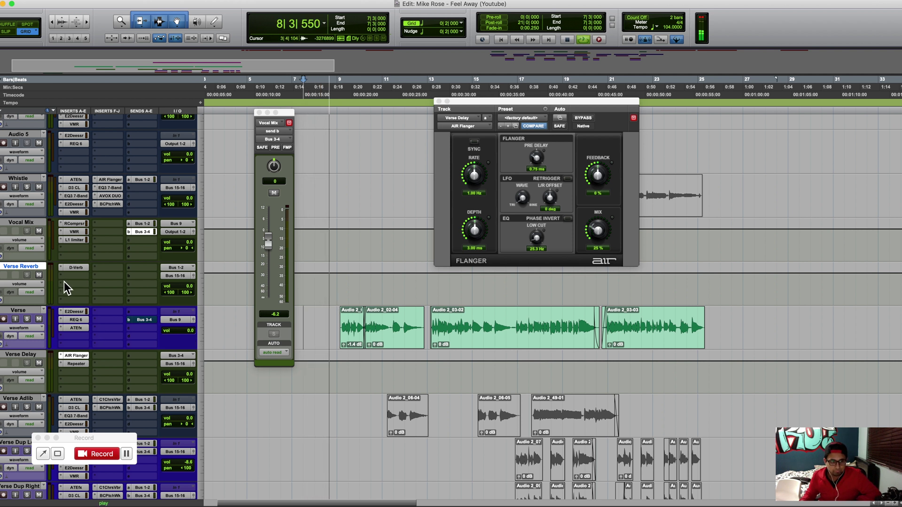
Stop playback and scroll through the tracks while reviewing the verse.
key(space)
scroll(163, 302, up, 10)
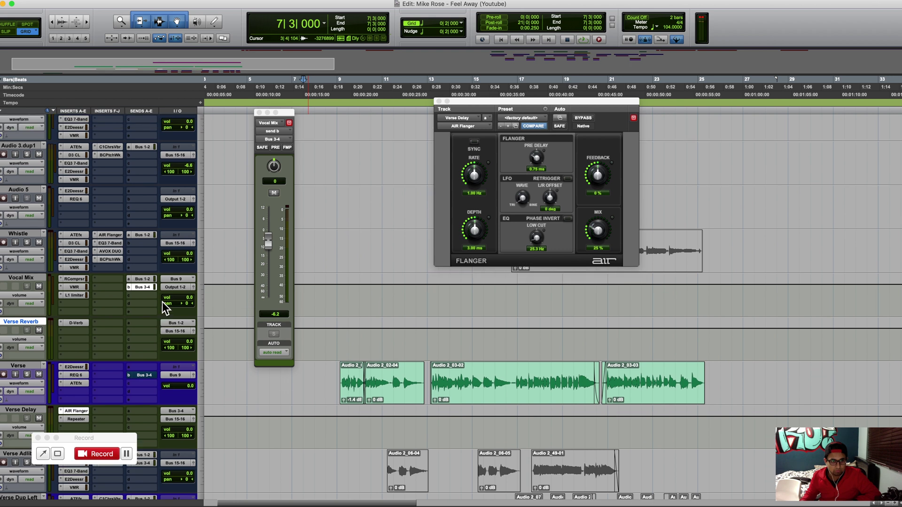
scroll(162, 302, up, 3)
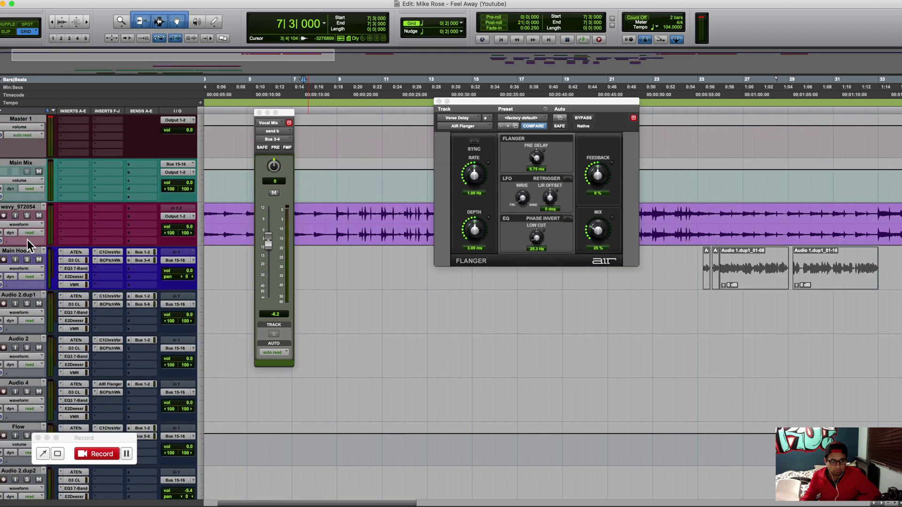
scroll(310, 368, down, 12)
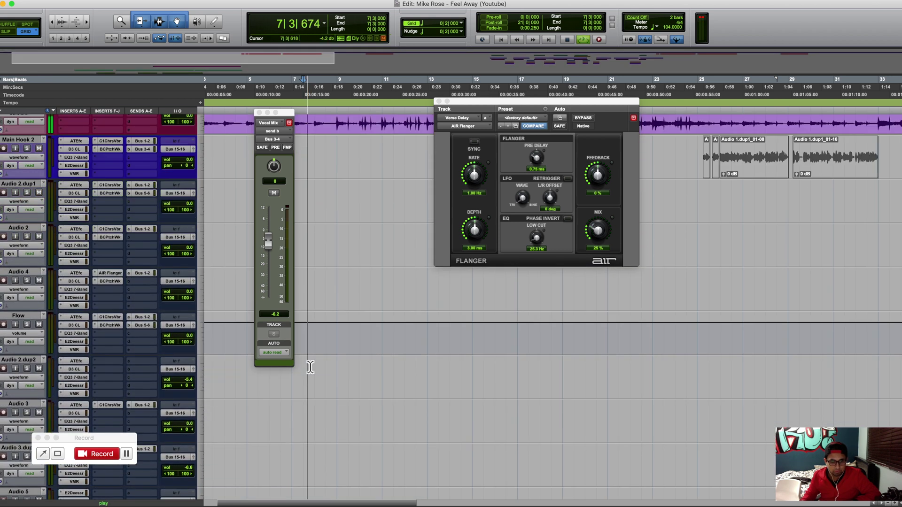
scroll(310, 368, up, 1)
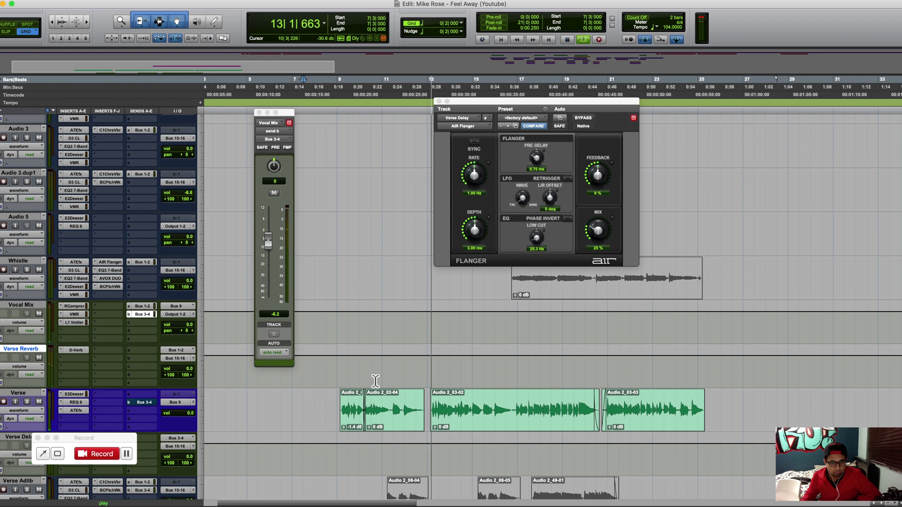
scroll(376, 382, up, 8)
scroll(376, 382, up, 3)
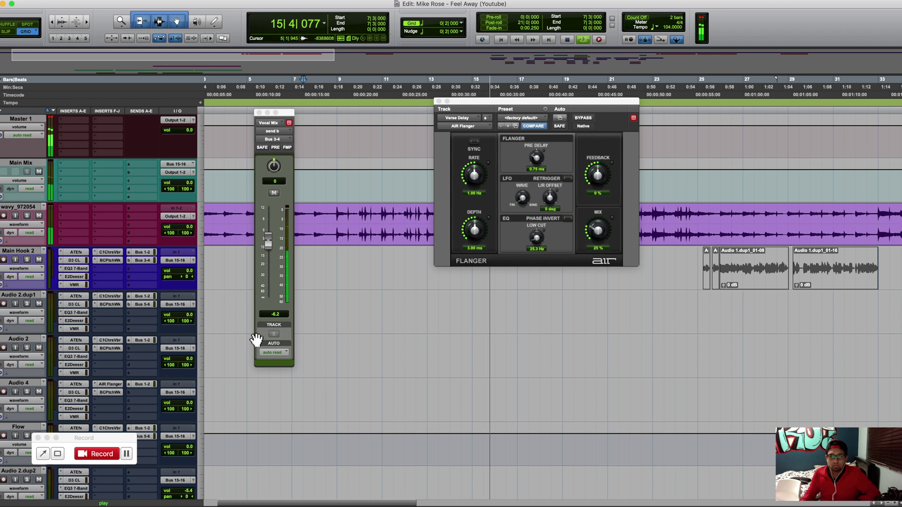
scroll(345, 336, down, 15)
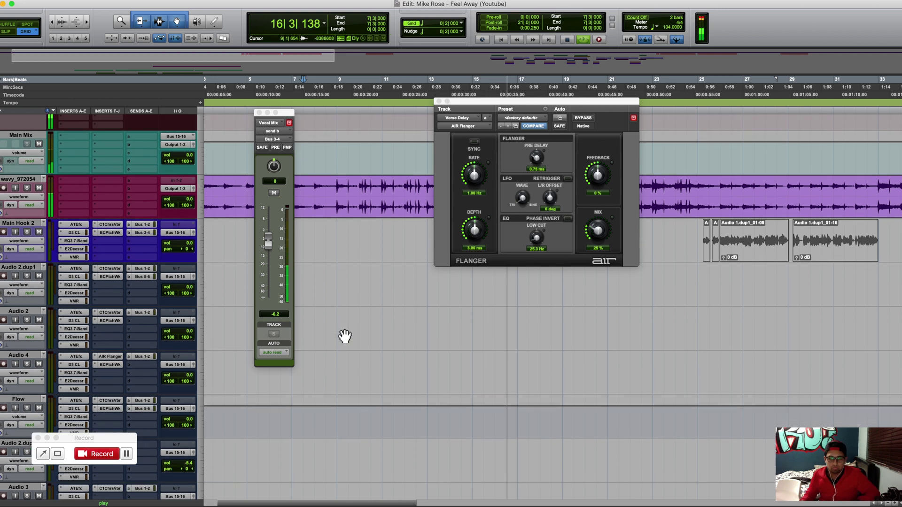
scroll(344, 336, down, 4)
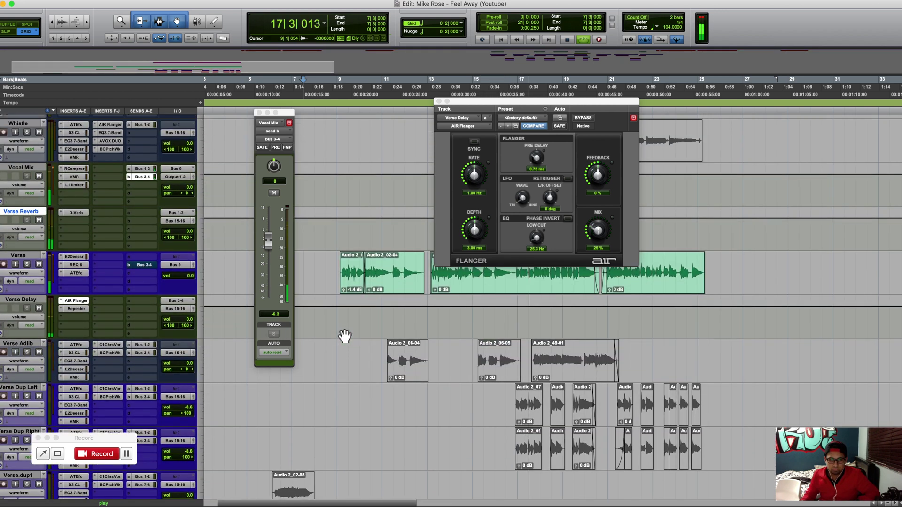
scroll(344, 336, up, 11)
key(space)
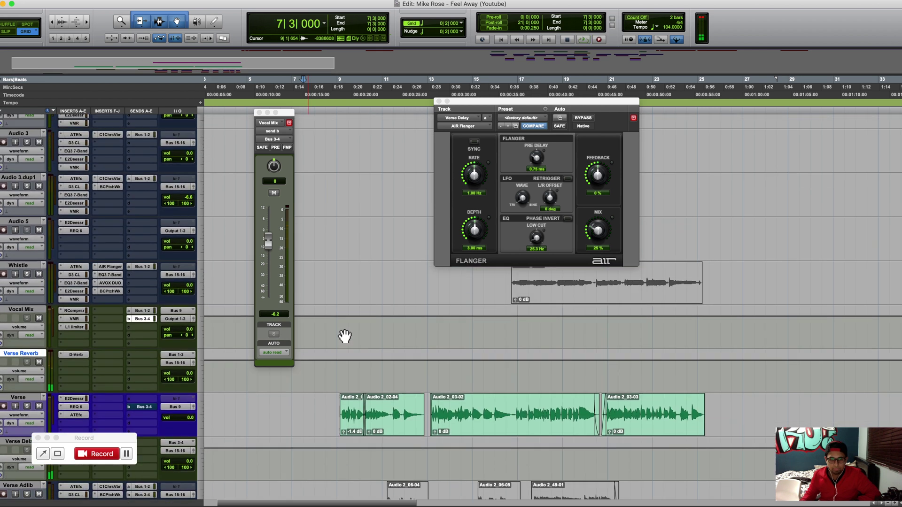
Select Whistle bars 13–27 and verse bars 9–27, then close the send and AIR Flanger windows.
drag(436, 295, 762, 308)
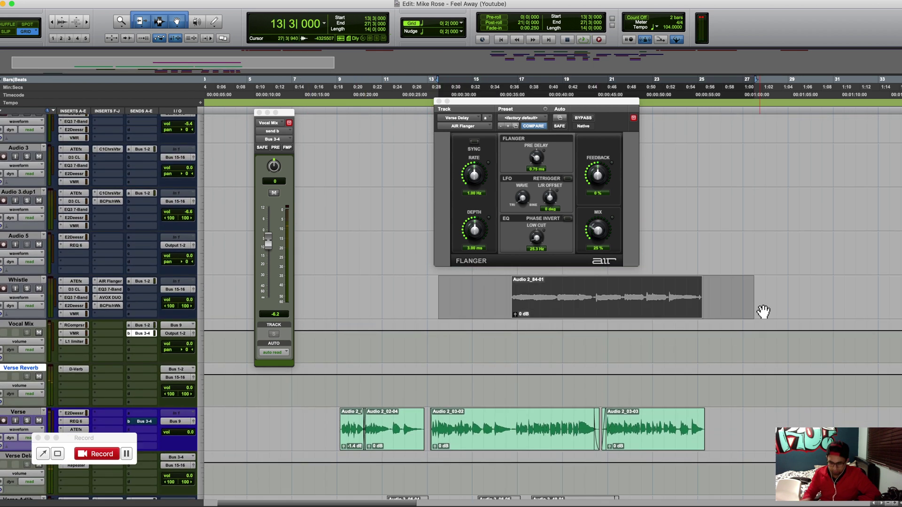
scroll(674, 318, down, 10)
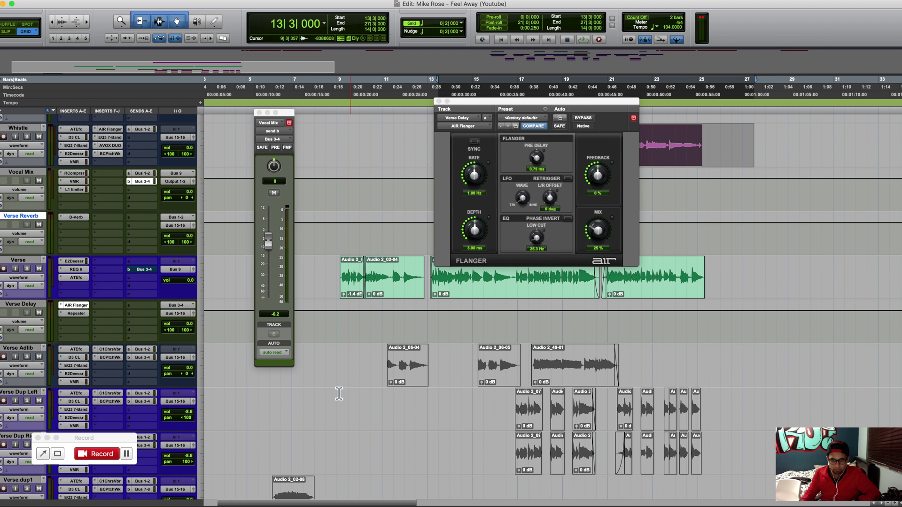
drag(335, 361, 748, 458)
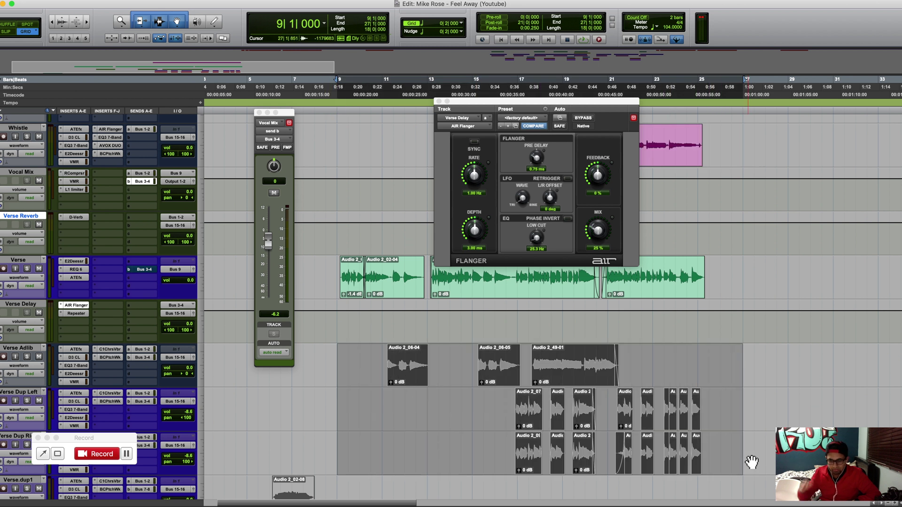
scroll(751, 463, left, 5)
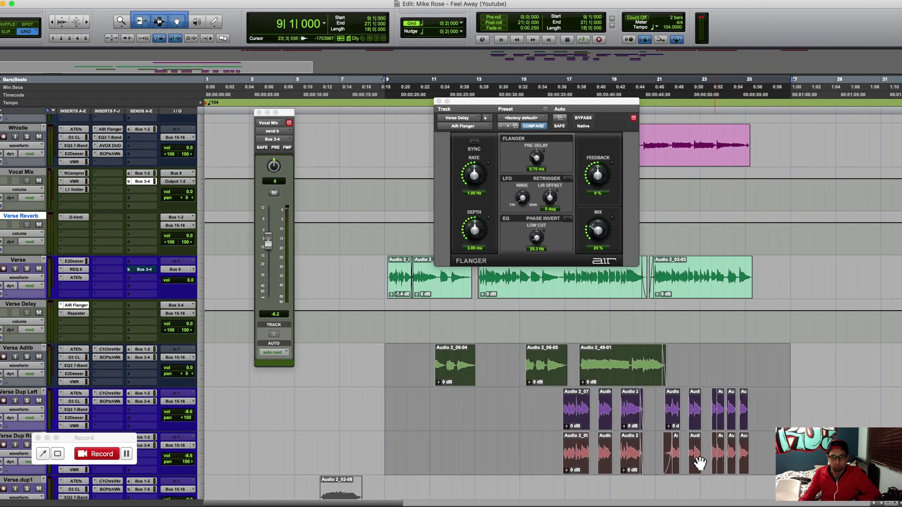
scroll(697, 460, up, 1)
scroll(453, 409, up, 3)
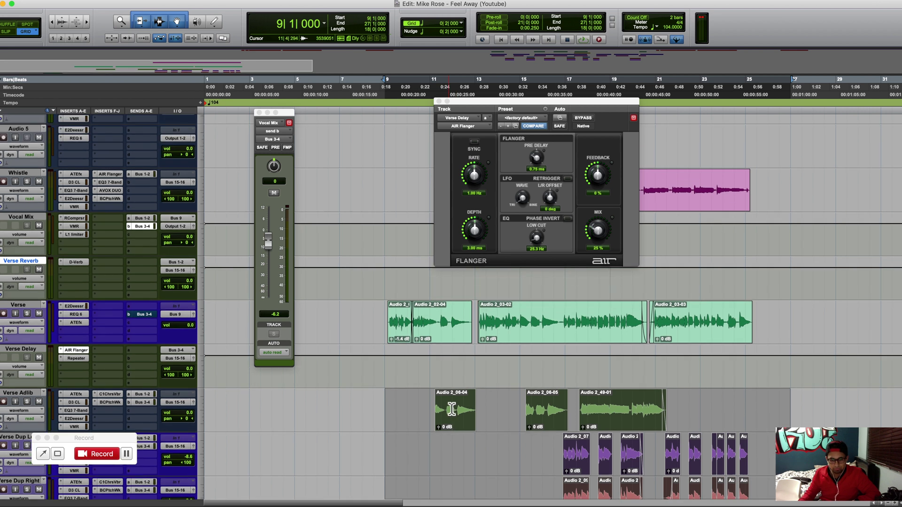
scroll(451, 409, up, 1)
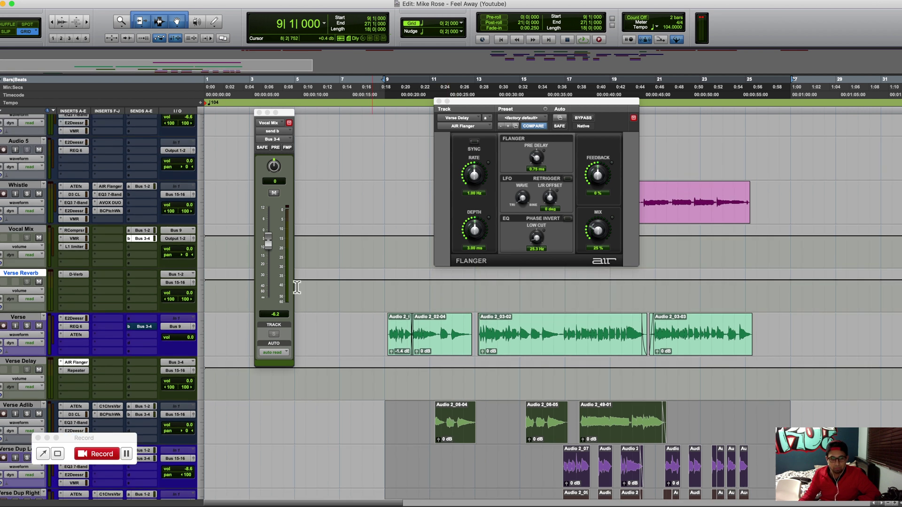
click(260, 113)
click(439, 102)
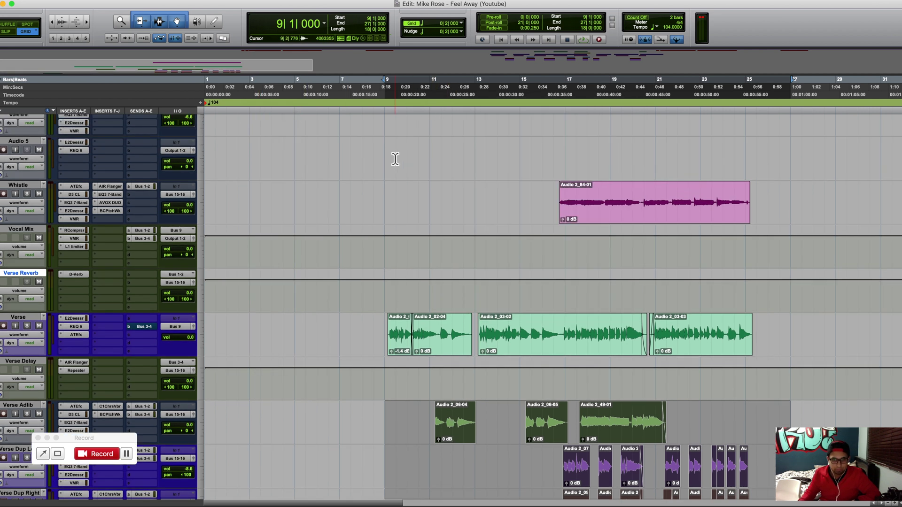
click(363, 156)
key(space)
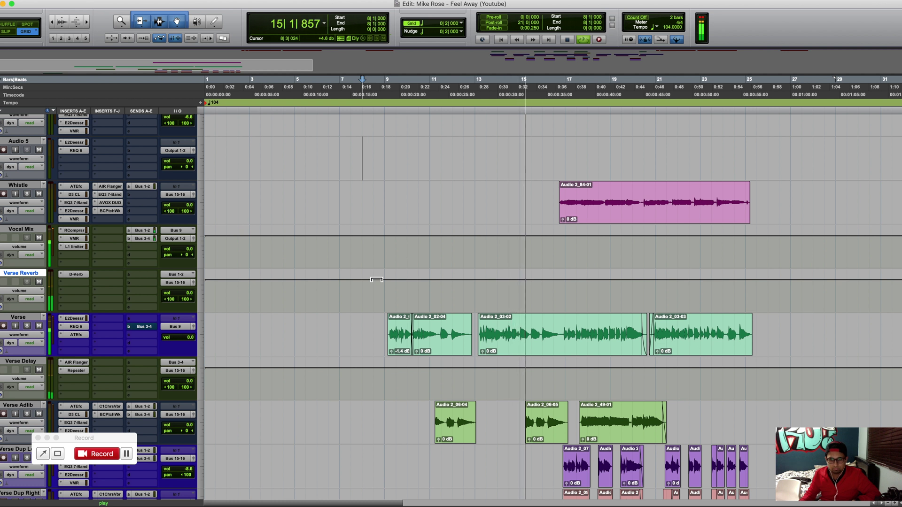
scroll(484, 312, down, 3)
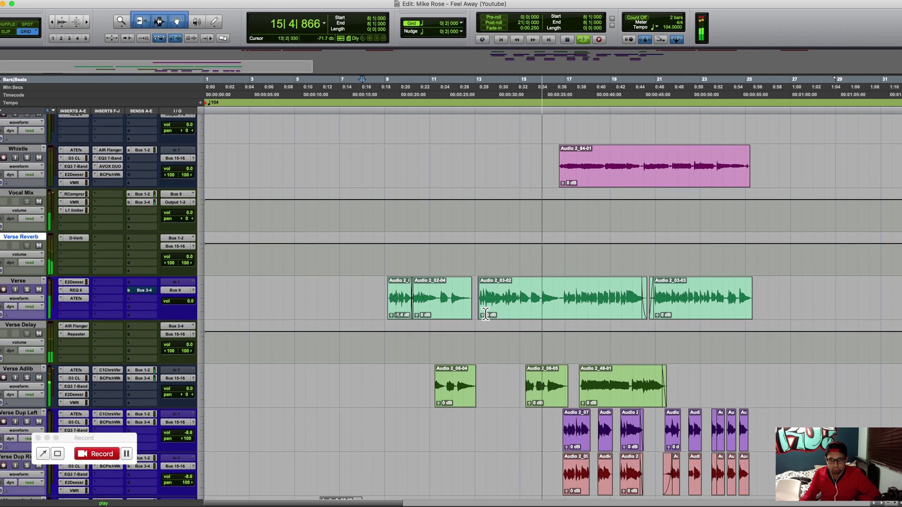
scroll(485, 313, down, 1)
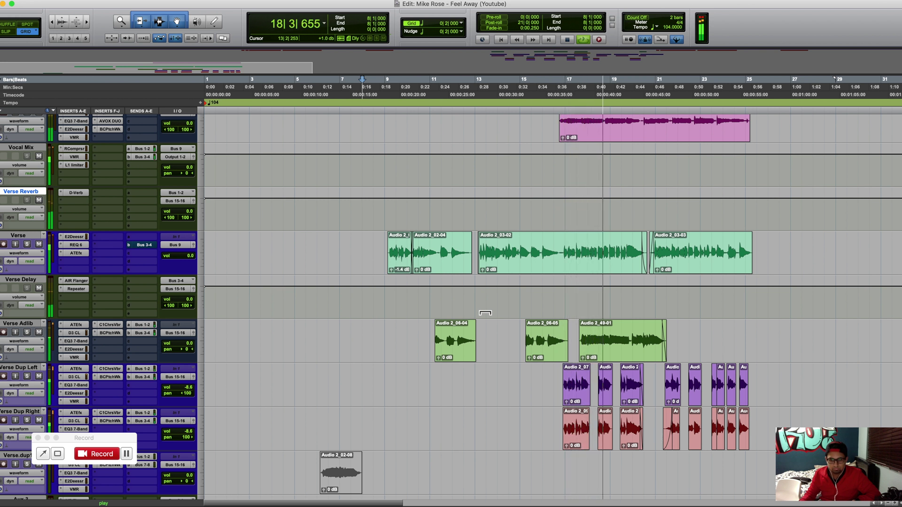
scroll(485, 313, right, 5)
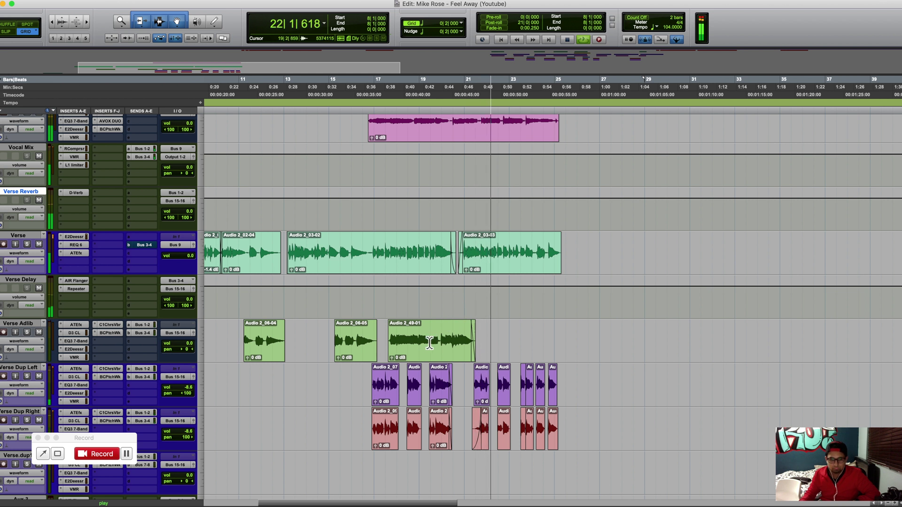
key(space)
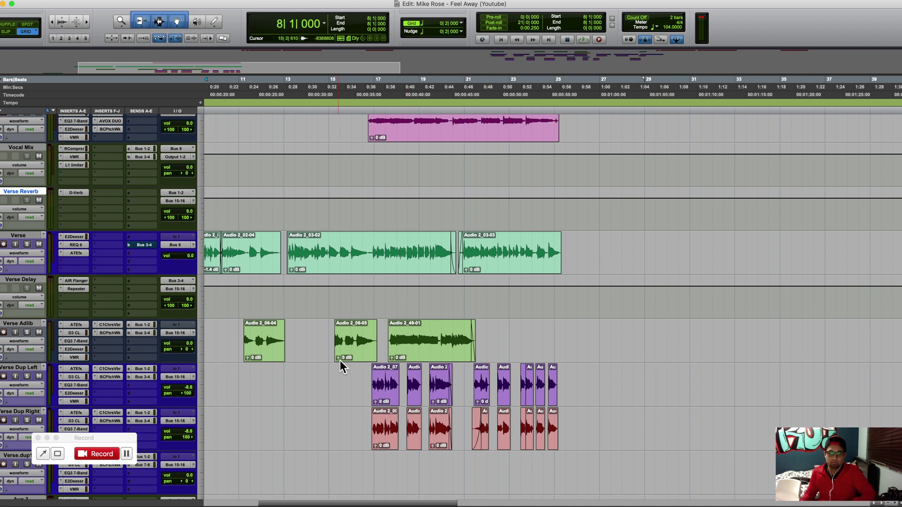
Drag-select bars 8–26 across every vocal track from the lower right to the upper left.
click(332, 378)
scroll(328, 378, left, 5)
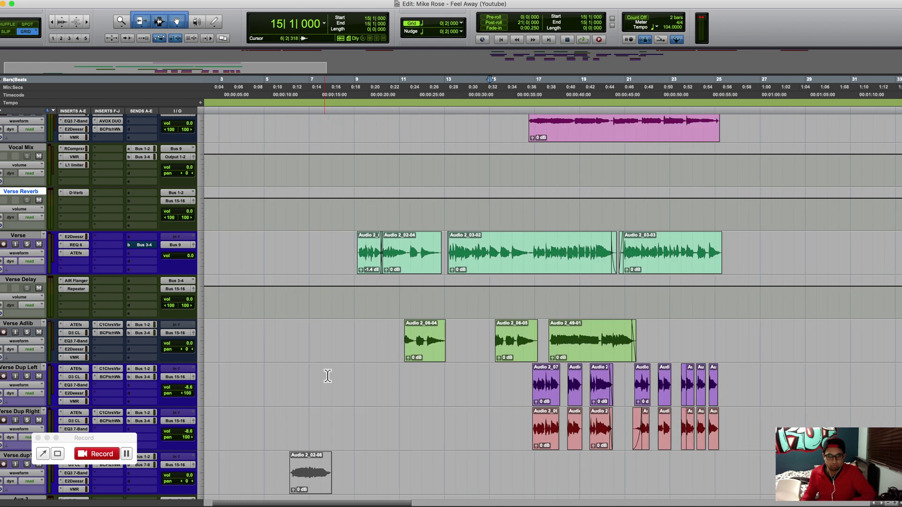
scroll(345, 372, right, 2)
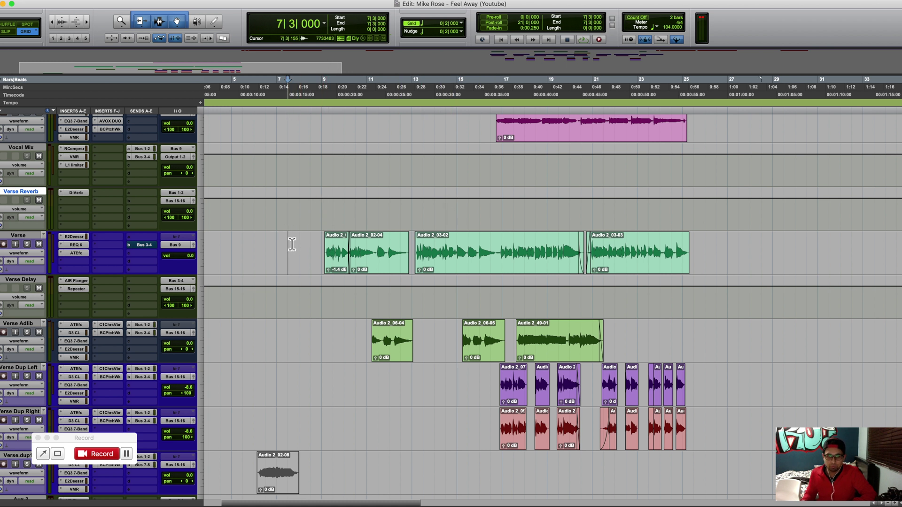
scroll(347, 242, up, 3)
scroll(347, 245, down, 3)
drag(714, 423, 313, 134)
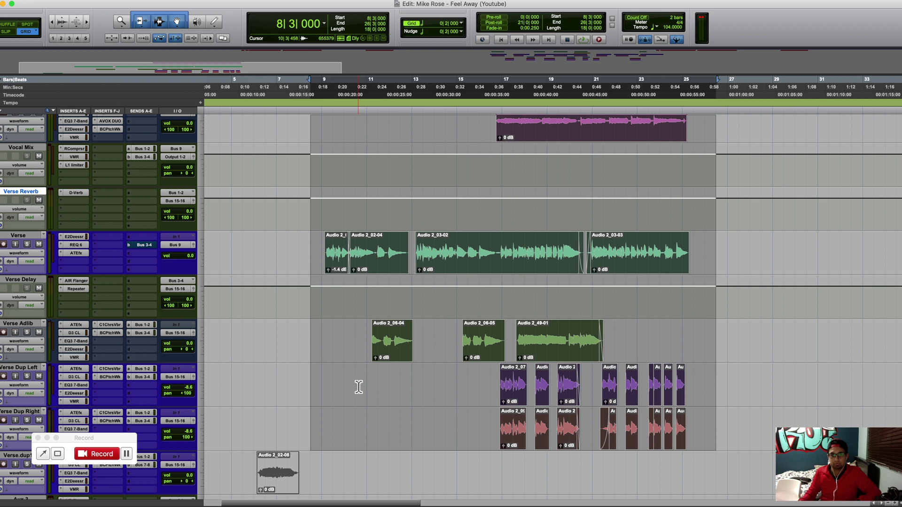
scroll(353, 383, up, 1)
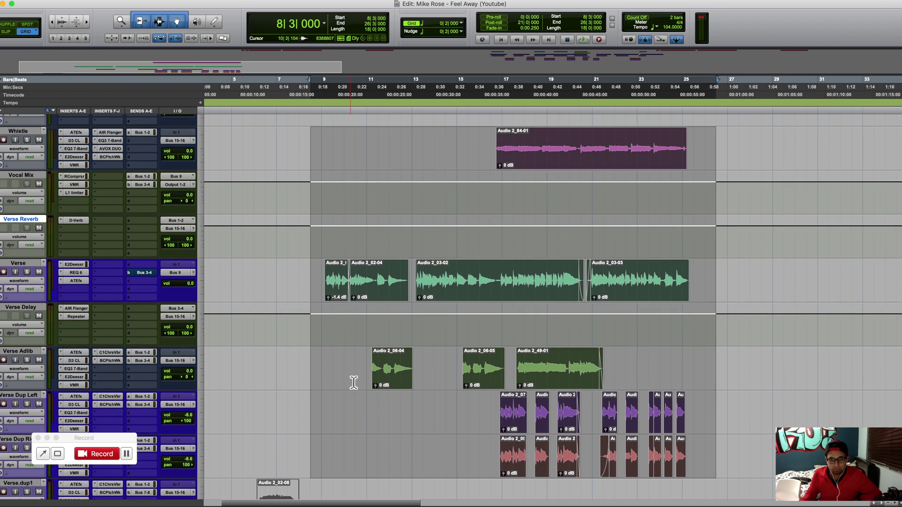